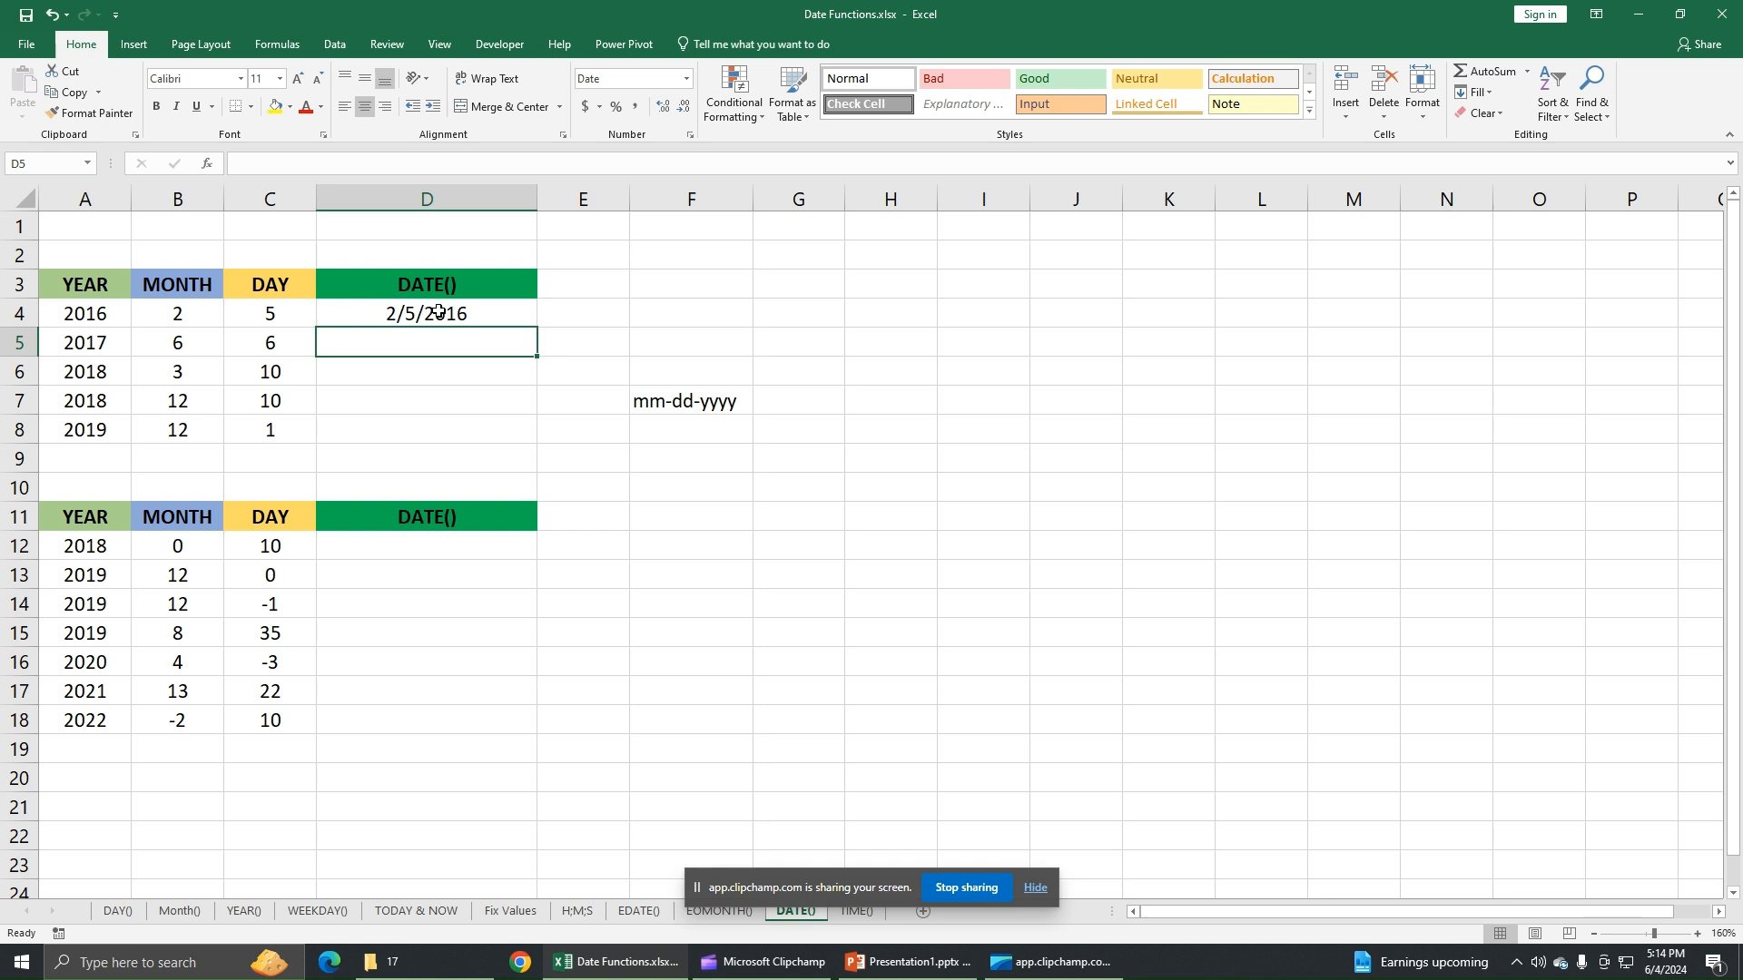
Fill the DATE formula in D4 down through D8 of the upper table
{"action": "left_click_drag", "start_coordinate": [539, 325], "coordinate": [539, 444]}
{"action": "left_click", "coordinate": [454, 314]}
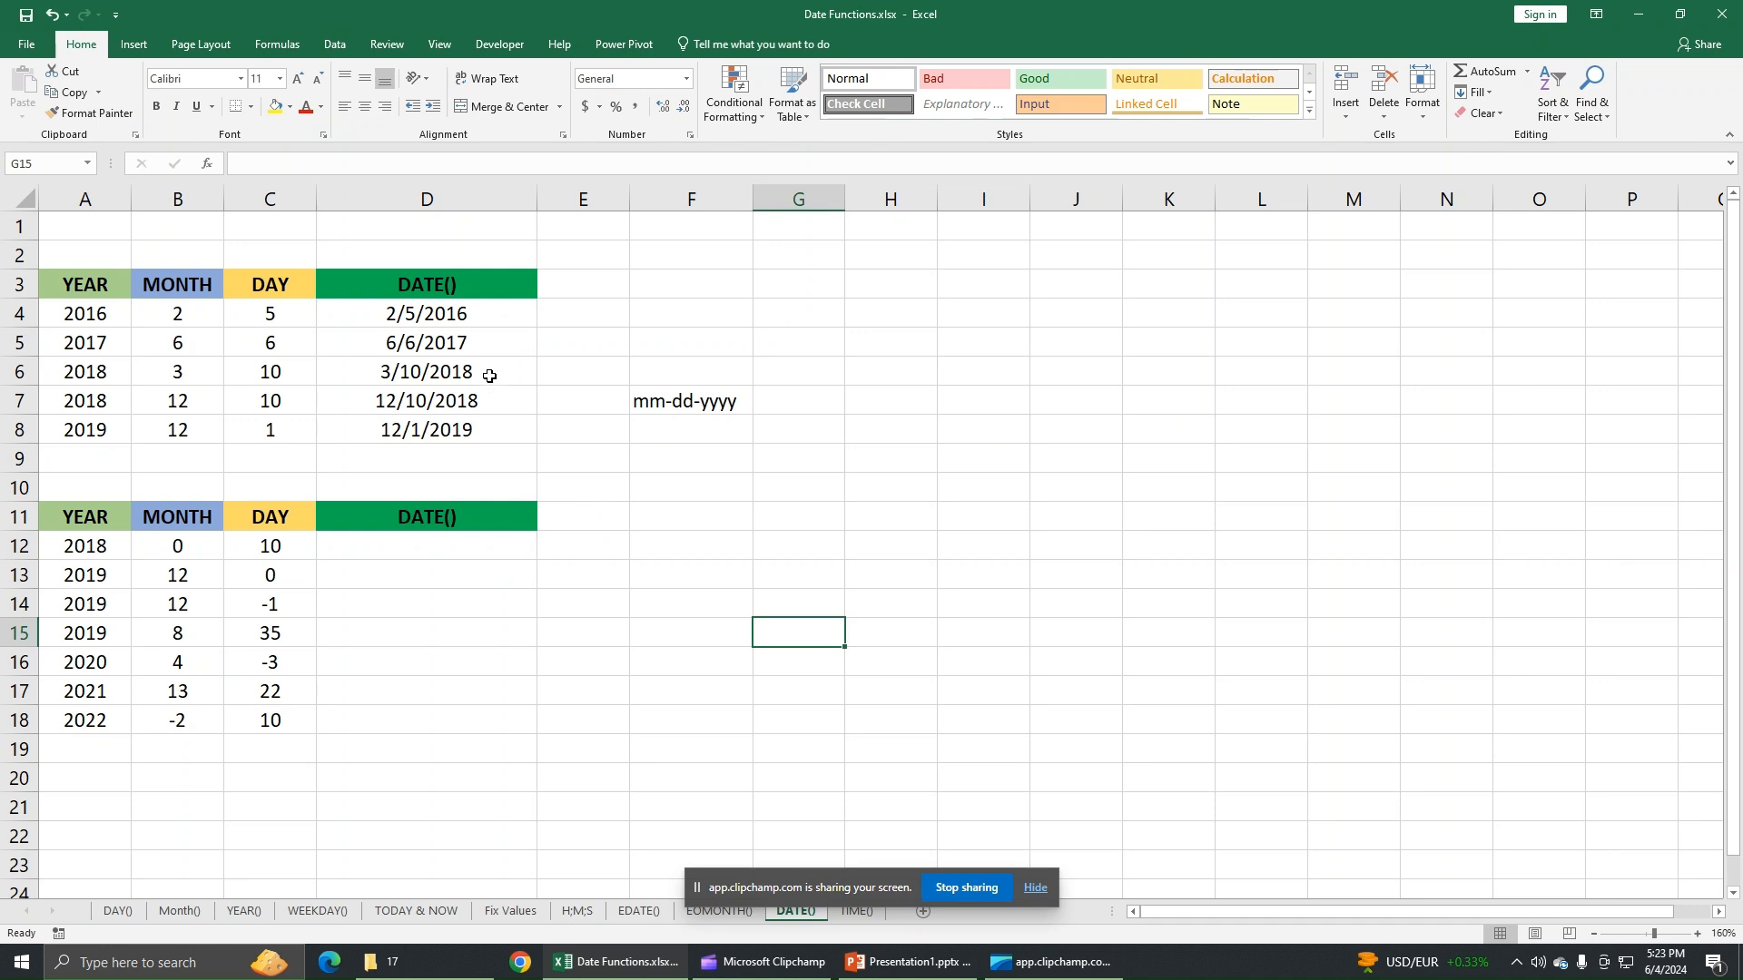
{"action": "left_click_drag", "start_coordinate": [467, 322], "coordinate": [472, 427]}
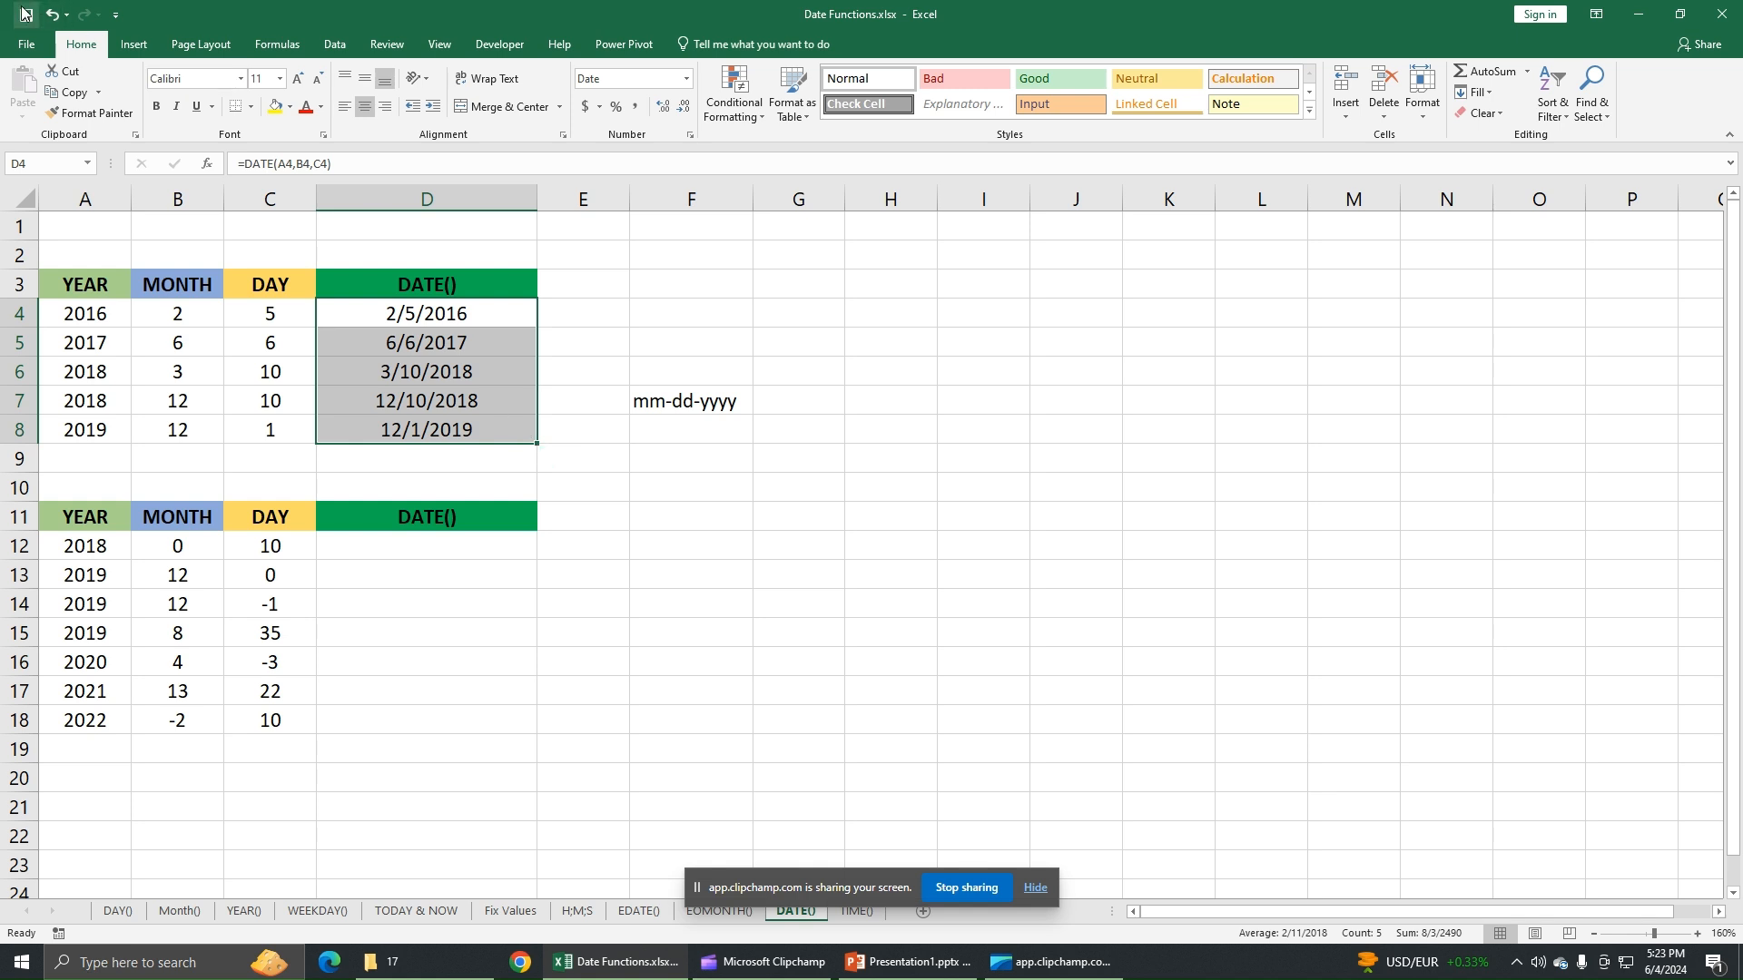
{"action": "left_click", "coordinate": [689, 136]}
{"action": "left_click", "coordinate": [607, 554]}
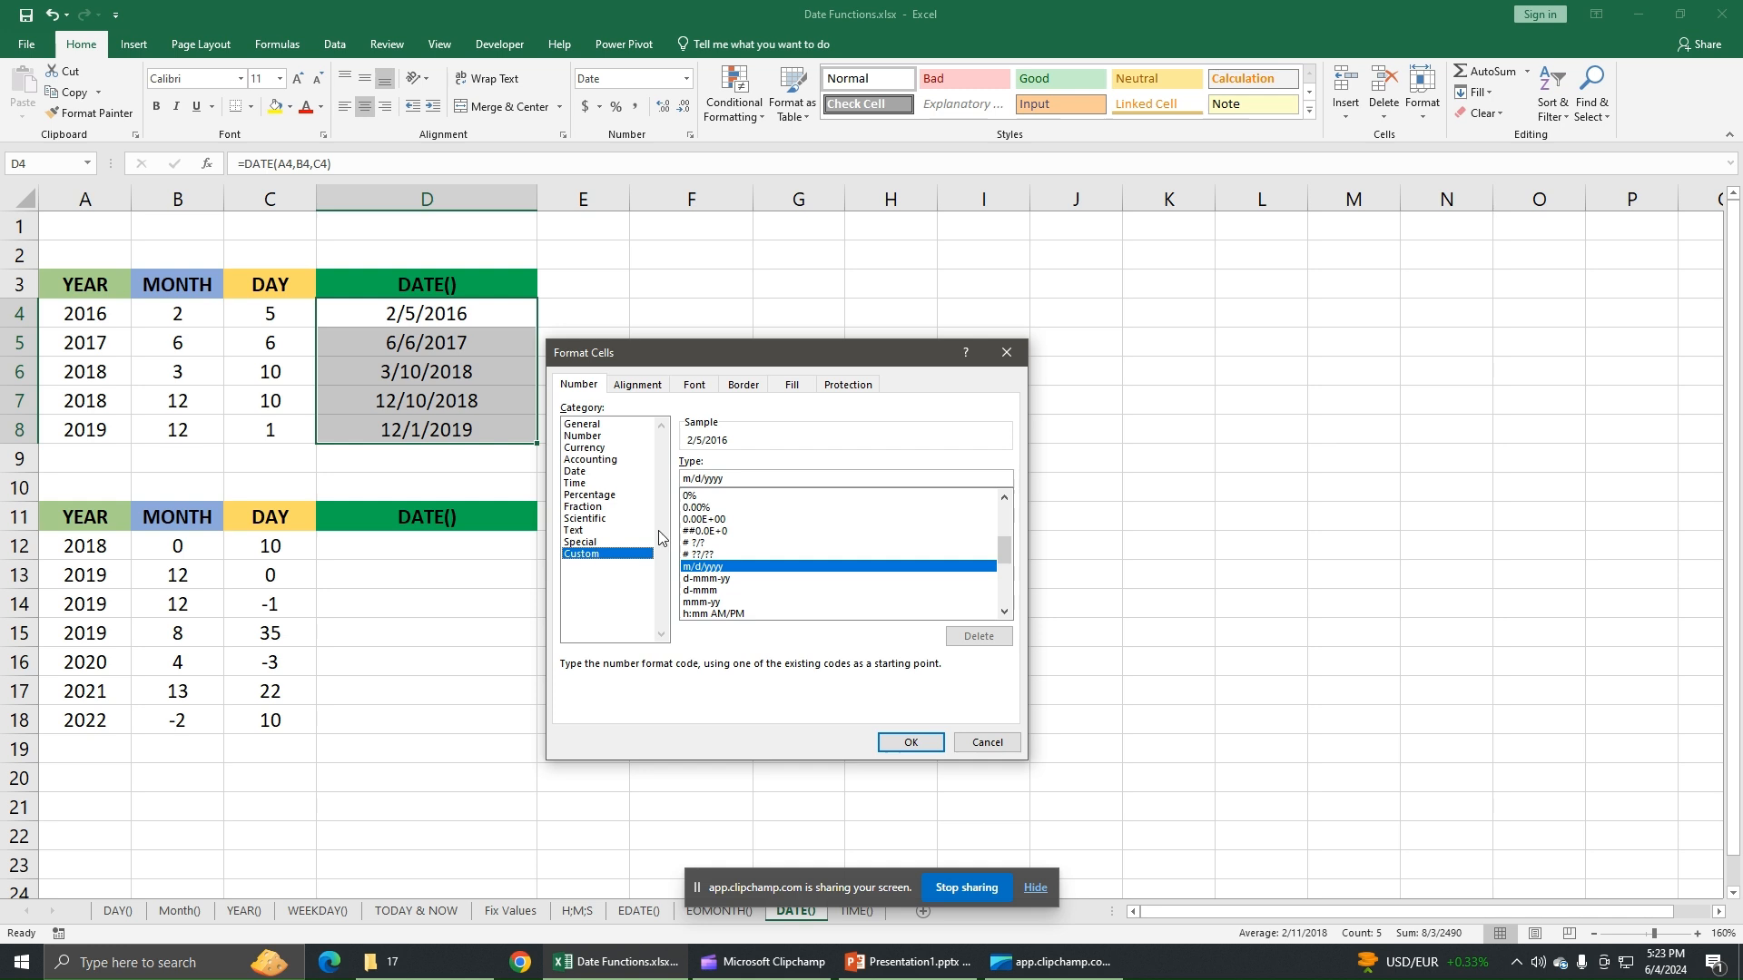
{"action": "left_click_drag", "start_coordinate": [735, 478], "coordinate": [654, 479]}
{"action": "type", "text": "mm"}
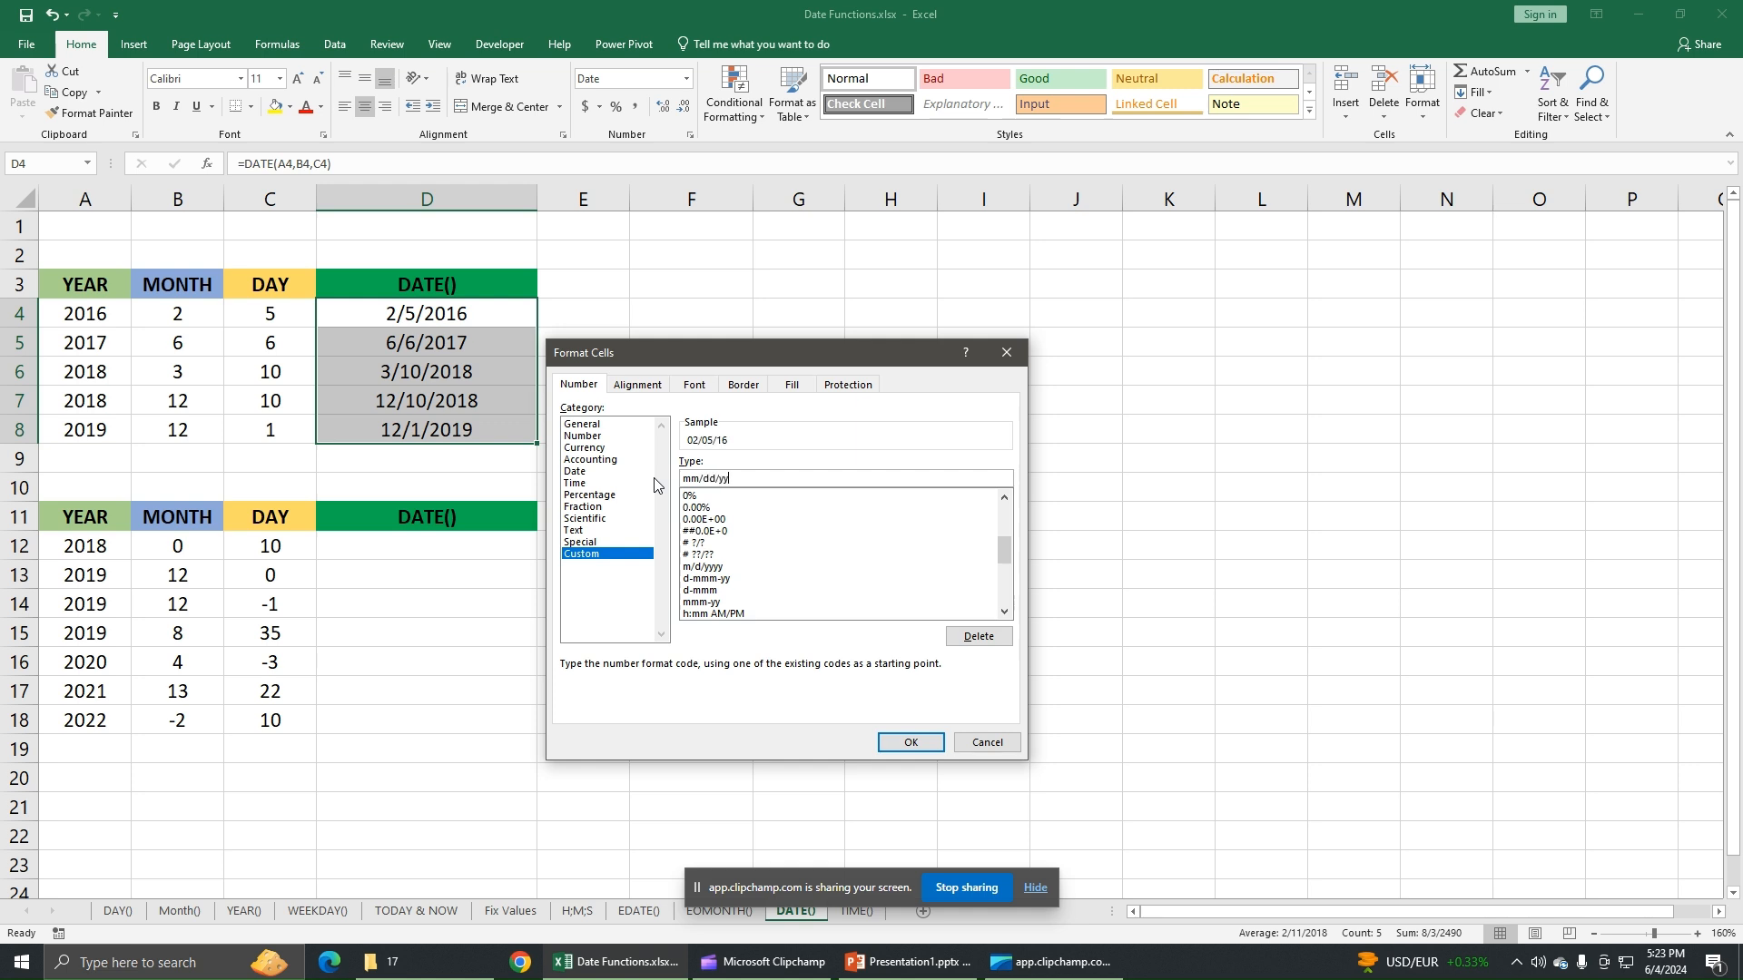
{"action": "key", "text": "BackSpace"}
{"action": "key", "text": "BackSpace"}
{"action": "key", "text": "BackSpace"}
{"action": "key", "text": "BackSpace"}
{"action": "key", "text": "BackSpace"}
{"action": "key", "text": "BackSpace"}
{"action": "key", "text": "BackSpace"}
{"action": "key", "text": "BackSpace"}
{"action": "key", "text": "BackSpace"}
{"action": "type", "text": "y"}
{"action": "left_click", "coordinate": [996, 742]}
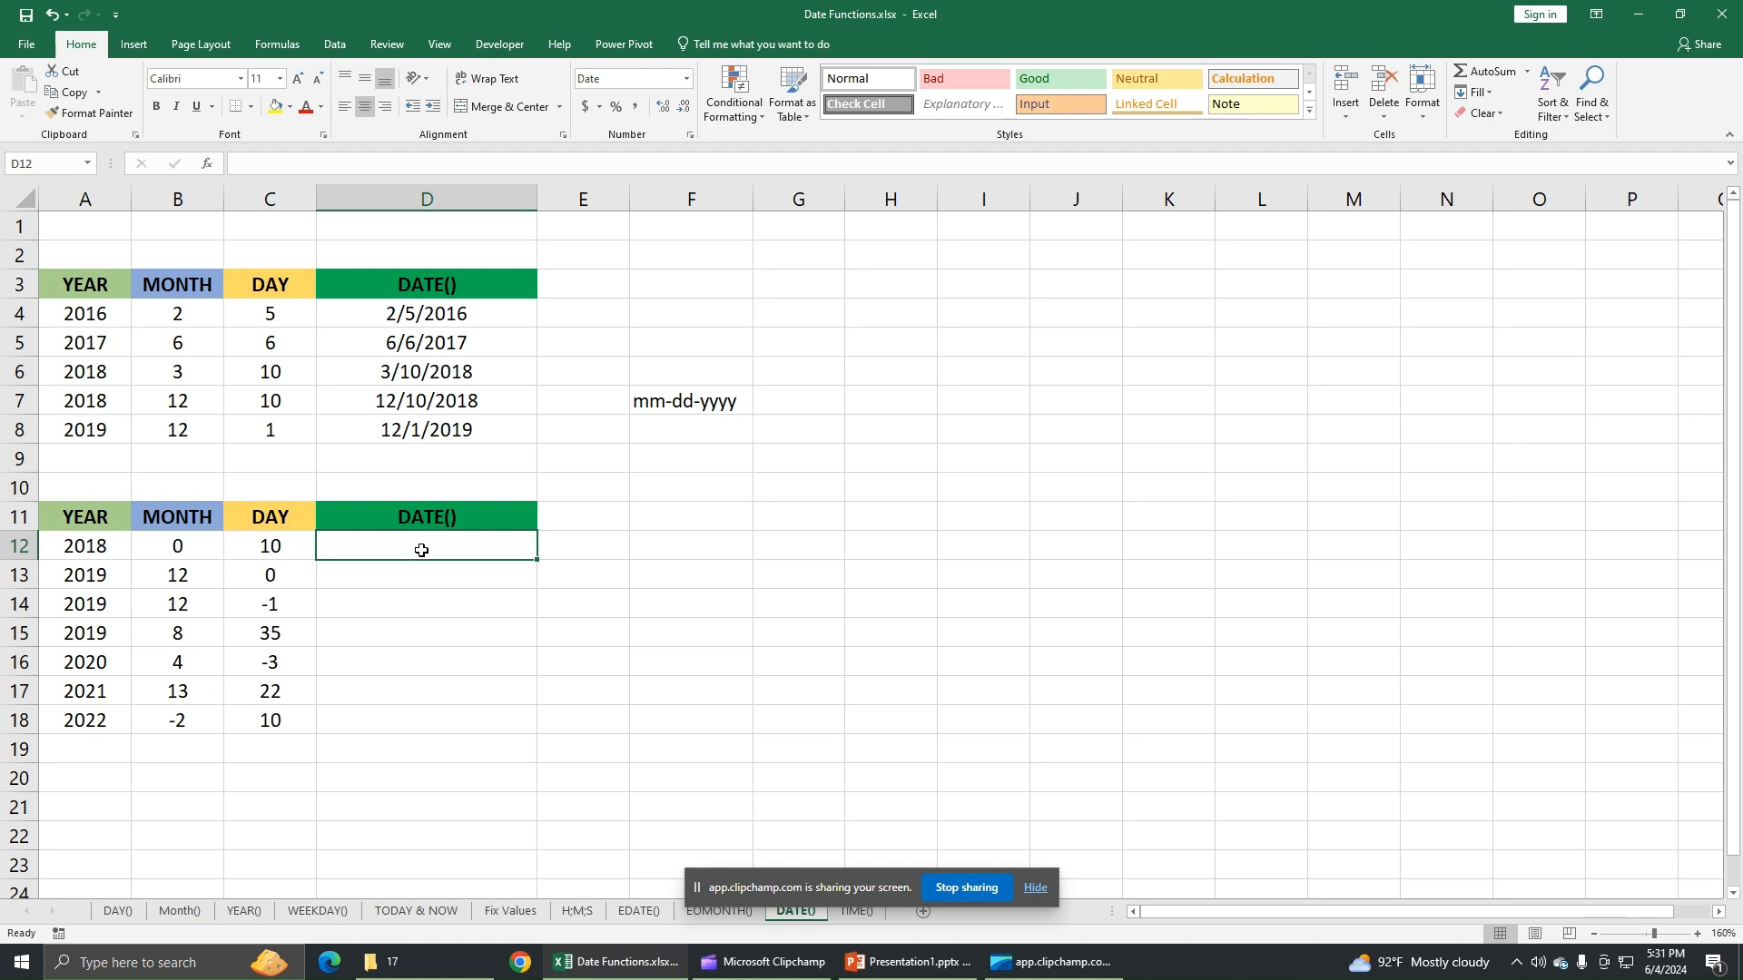
Enter =DATE(A12,B12,C12) in D12 and fill the formula down through D18
{"action": "type", "text": "=DAT"}
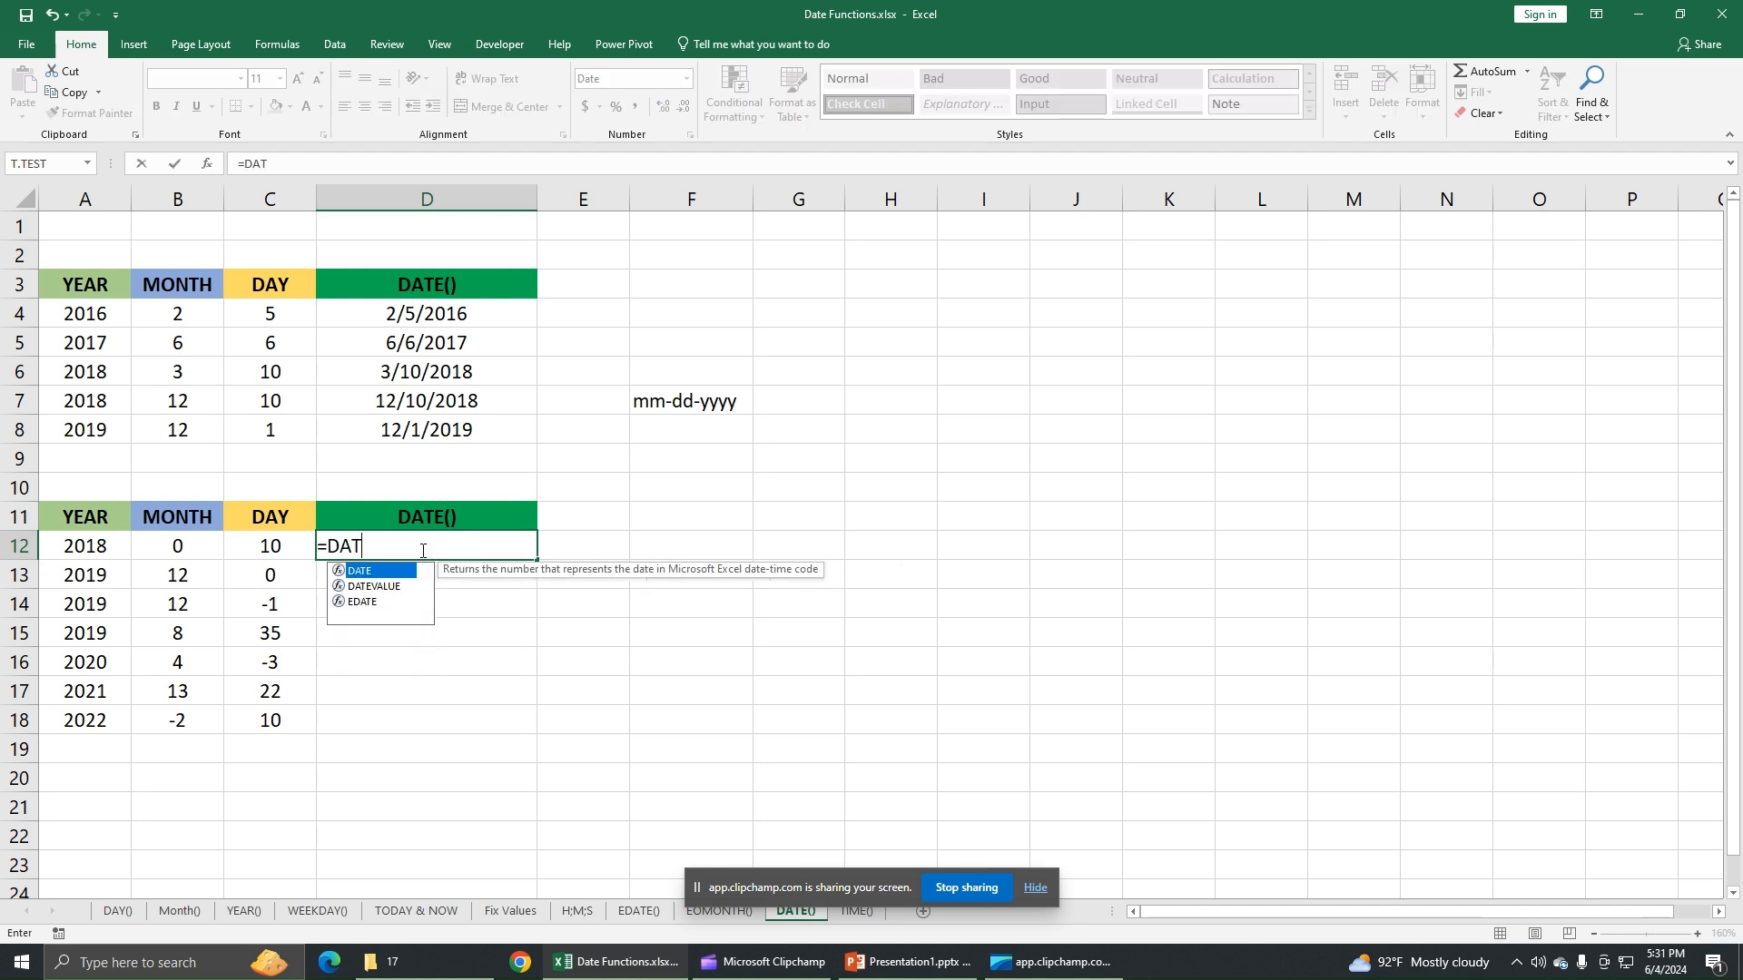
{"action": "type", "text": "E("}
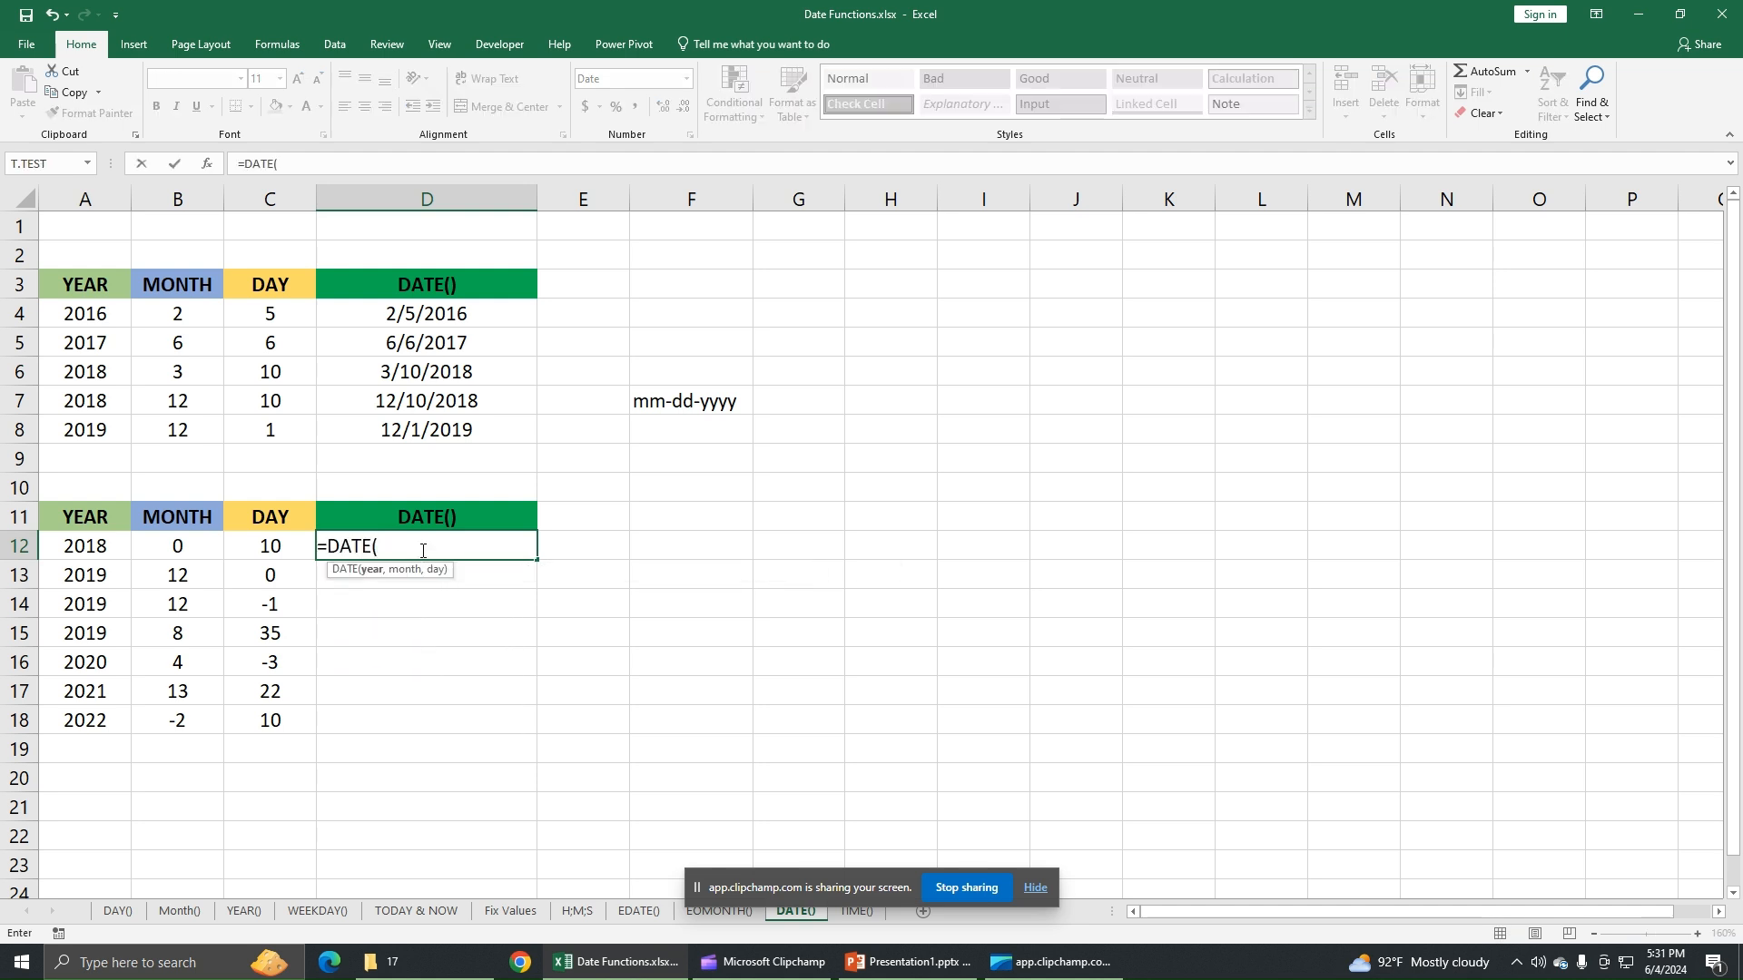
{"action": "left_click", "coordinate": [96, 551]}
{"action": "type", "text": ","}
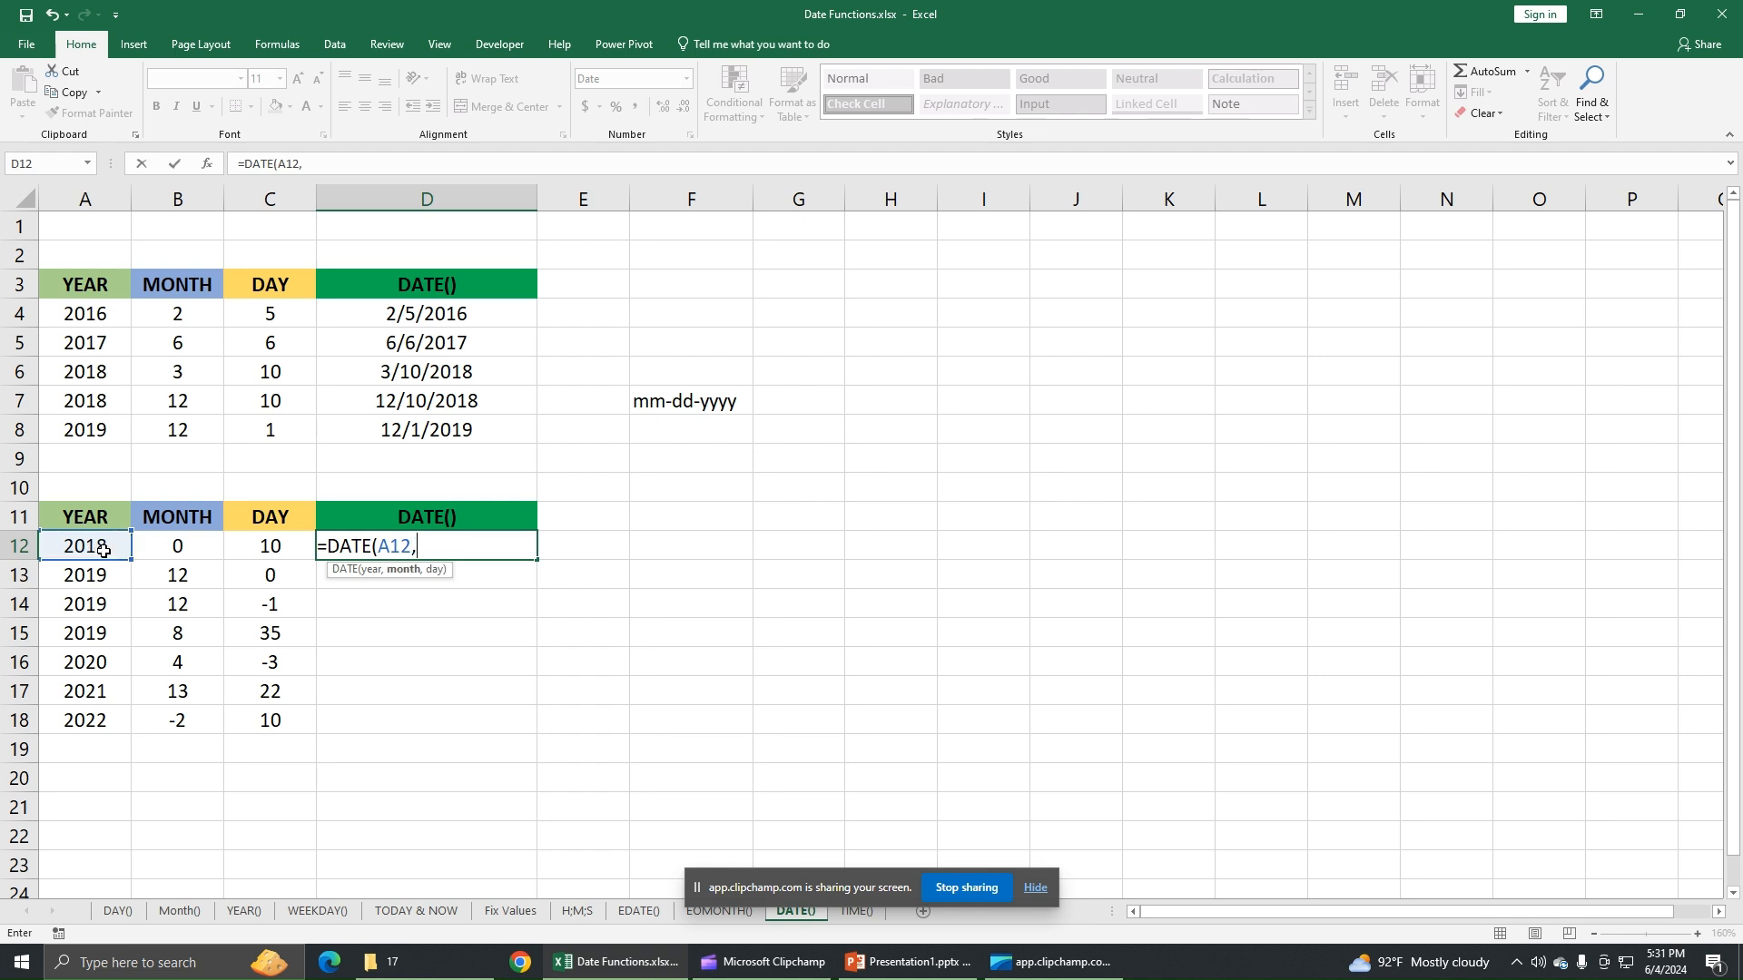
{"action": "left_click", "coordinate": [174, 549]}
{"action": "type", "text": ","}
{"action": "left_click", "coordinate": [258, 546]}
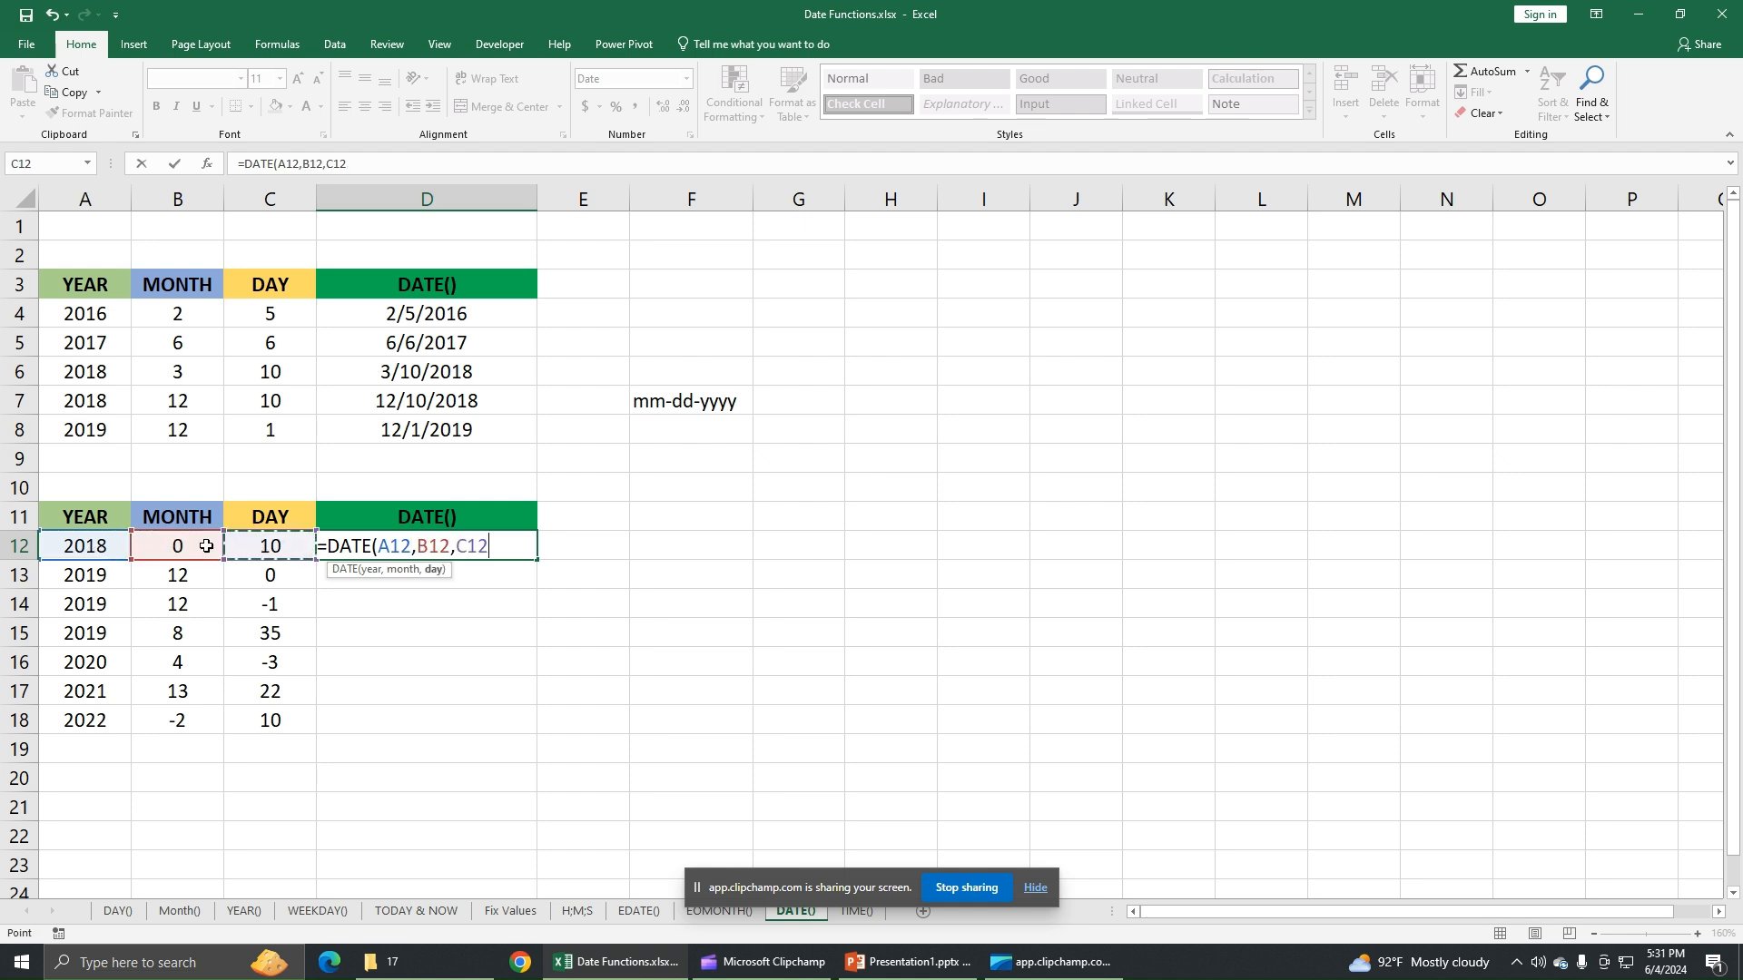
{"action": "key", "text": "Return"}
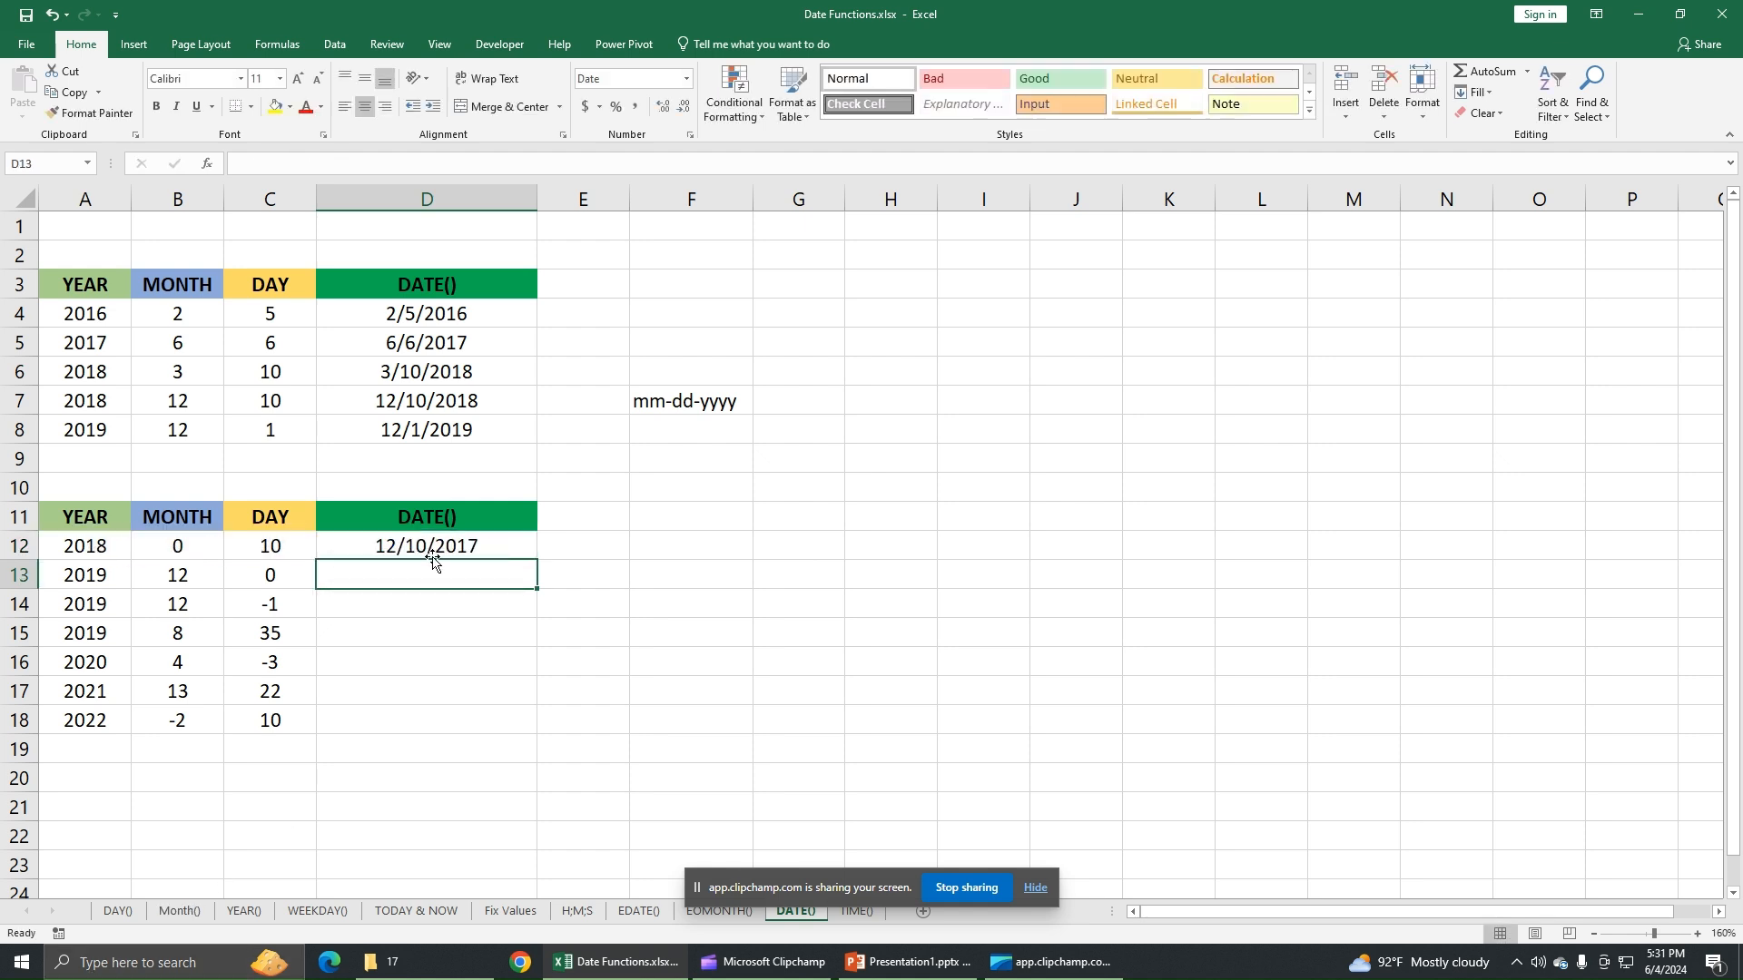
{"action": "left_click", "coordinate": [508, 549]}
{"action": "left_click_drag", "start_coordinate": [538, 564], "coordinate": [526, 723]}
Examine how DATE handles zero and negative month or day values by comparing inputs and results in rows 12 to 14
{"action": "left_click", "coordinate": [373, 577]}
{"action": "left_click", "coordinate": [381, 604]}
{"action": "left_click", "coordinate": [378, 630]}
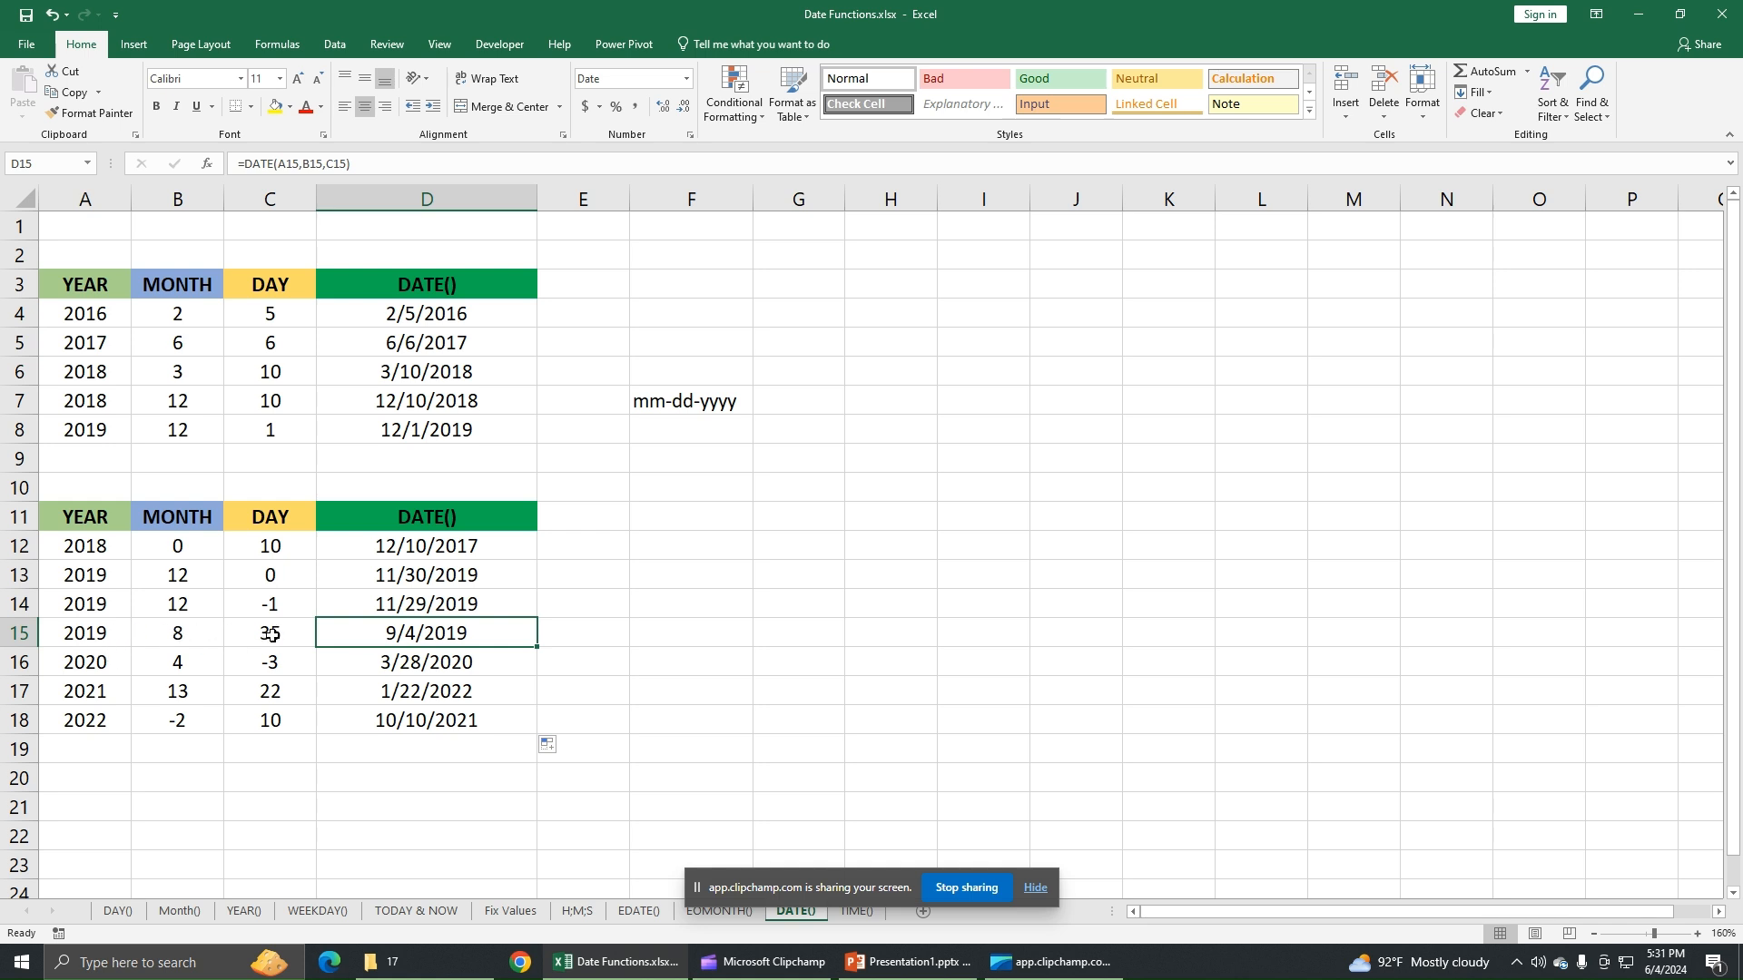
{"action": "left_click", "coordinate": [370, 546]}
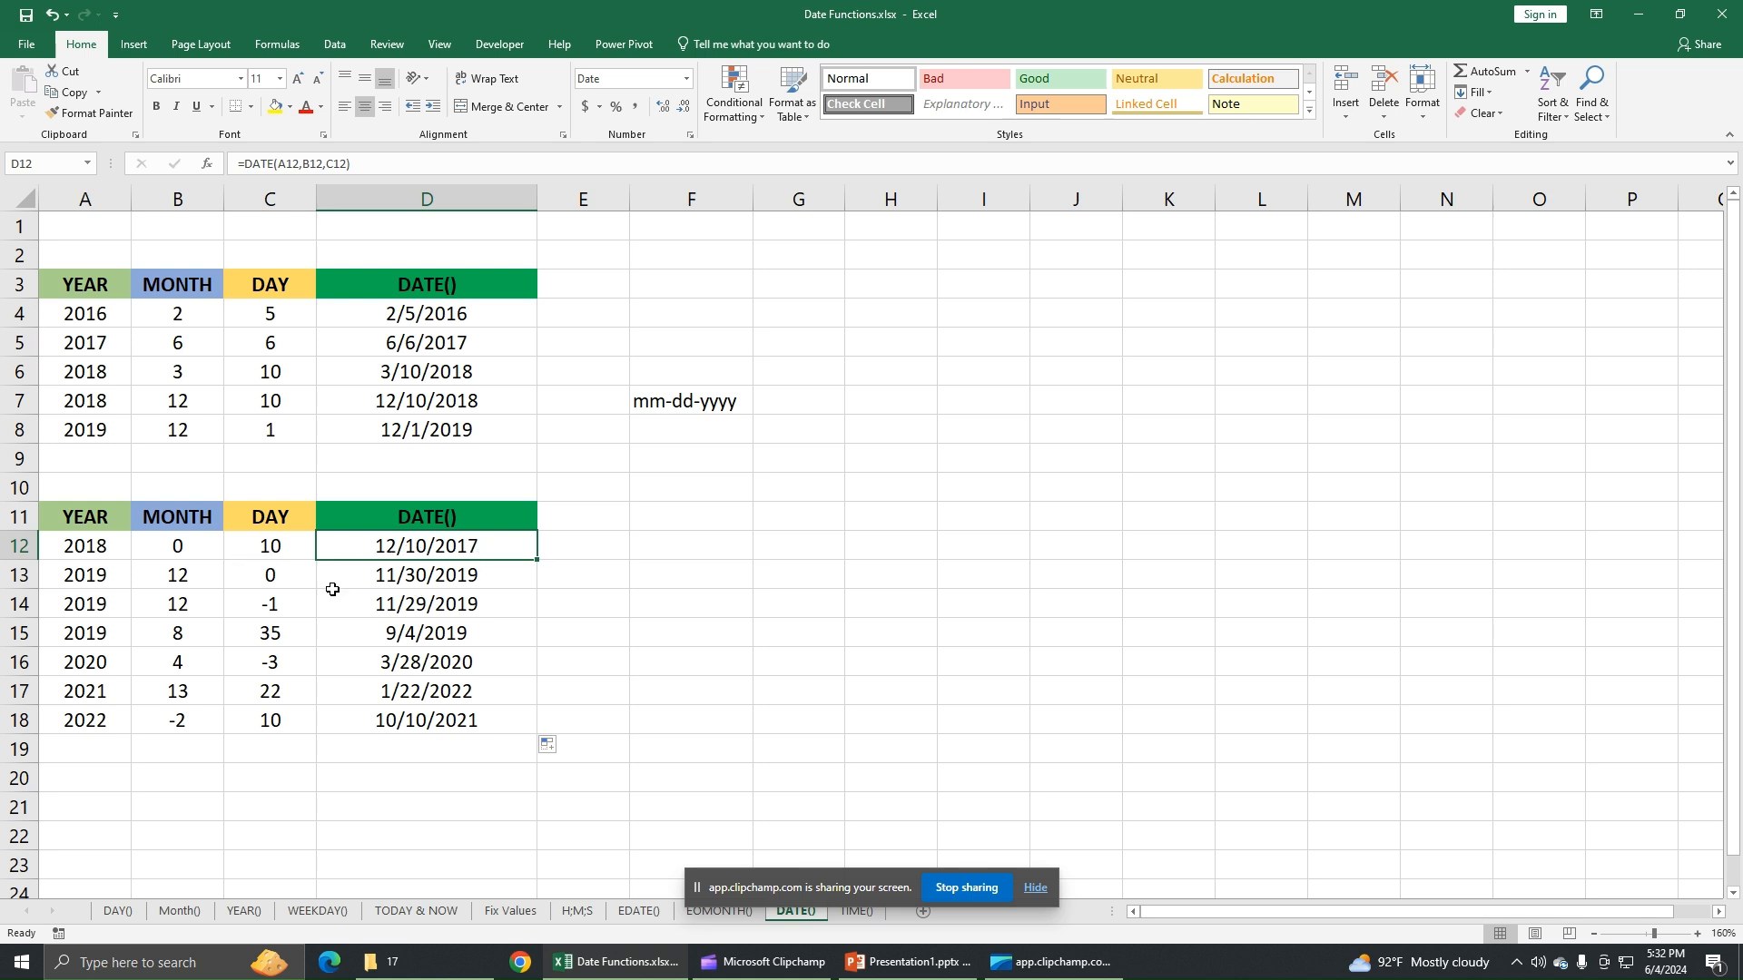
{"action": "left_click", "coordinate": [385, 581]}
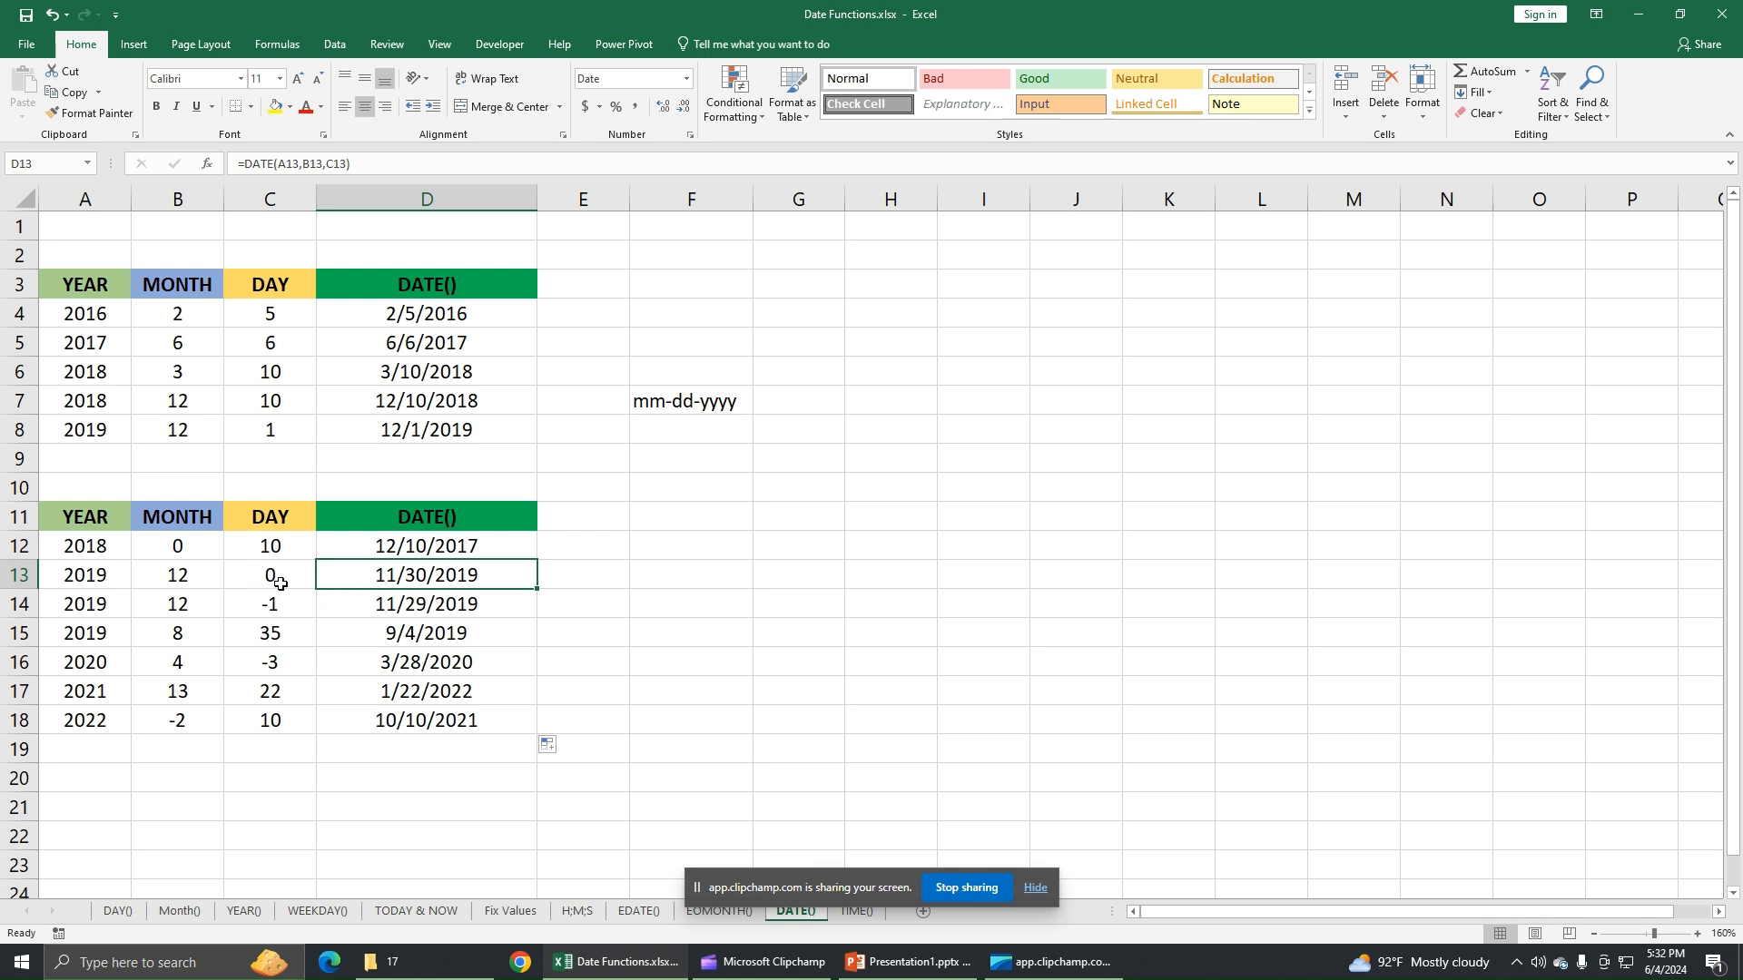
{"action": "left_click", "coordinate": [194, 580]}
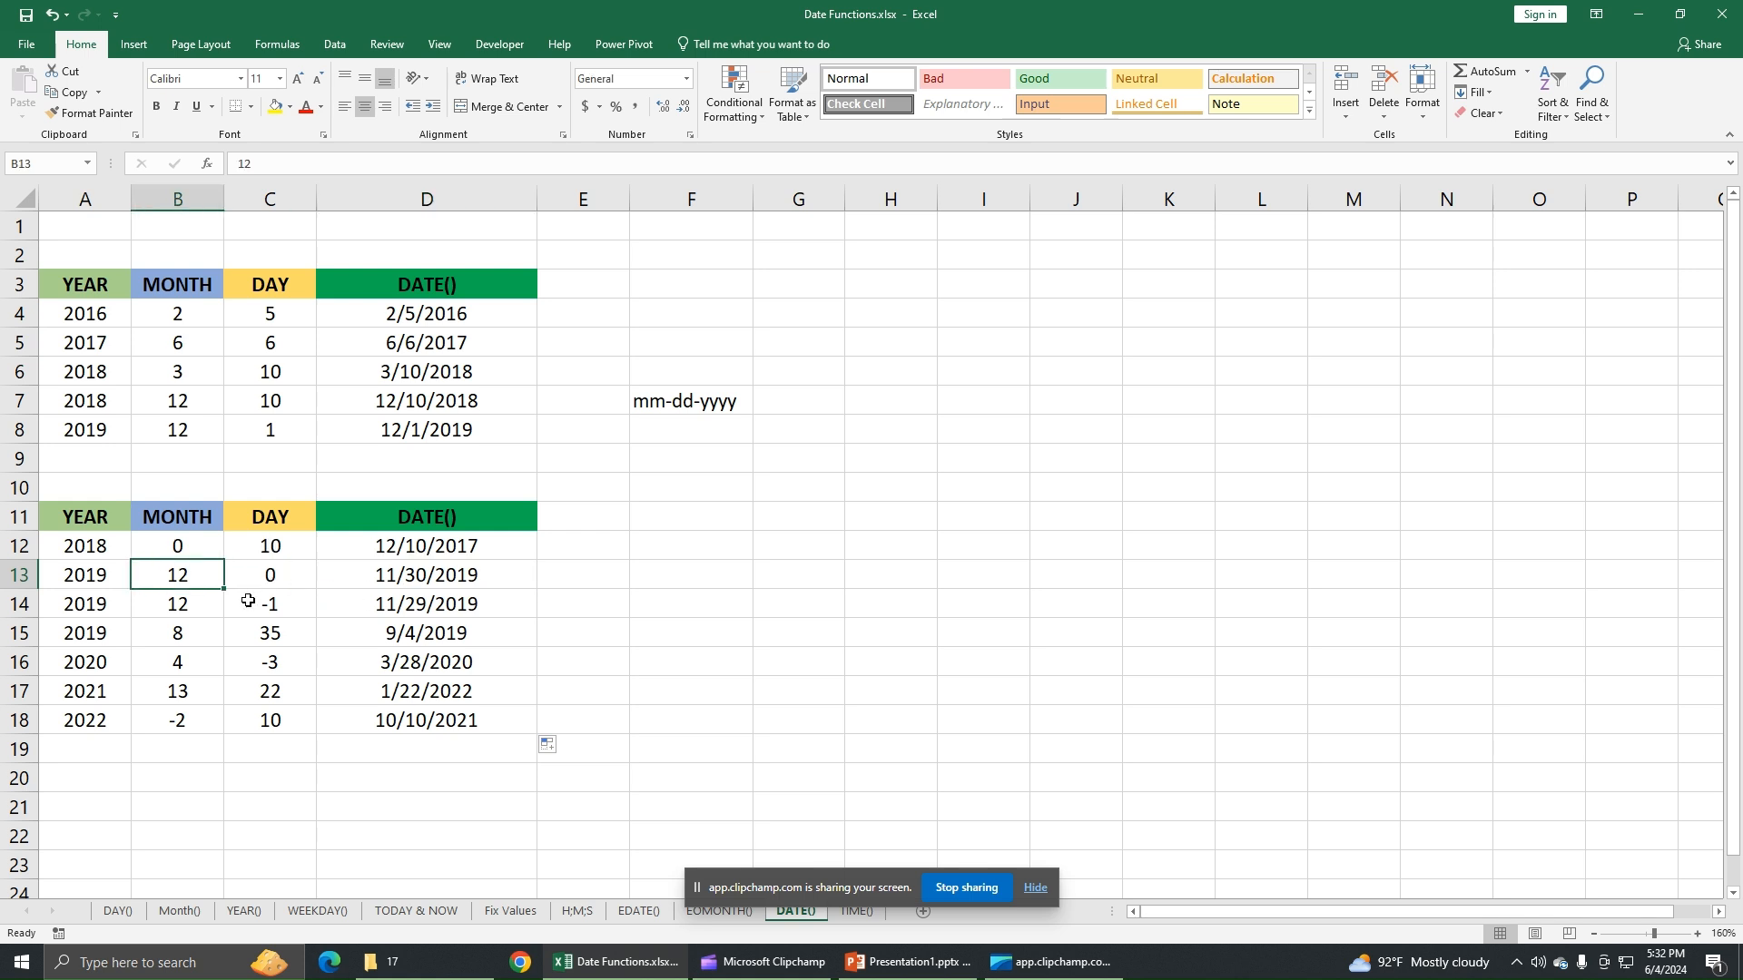
{"action": "left_click", "coordinate": [384, 581]}
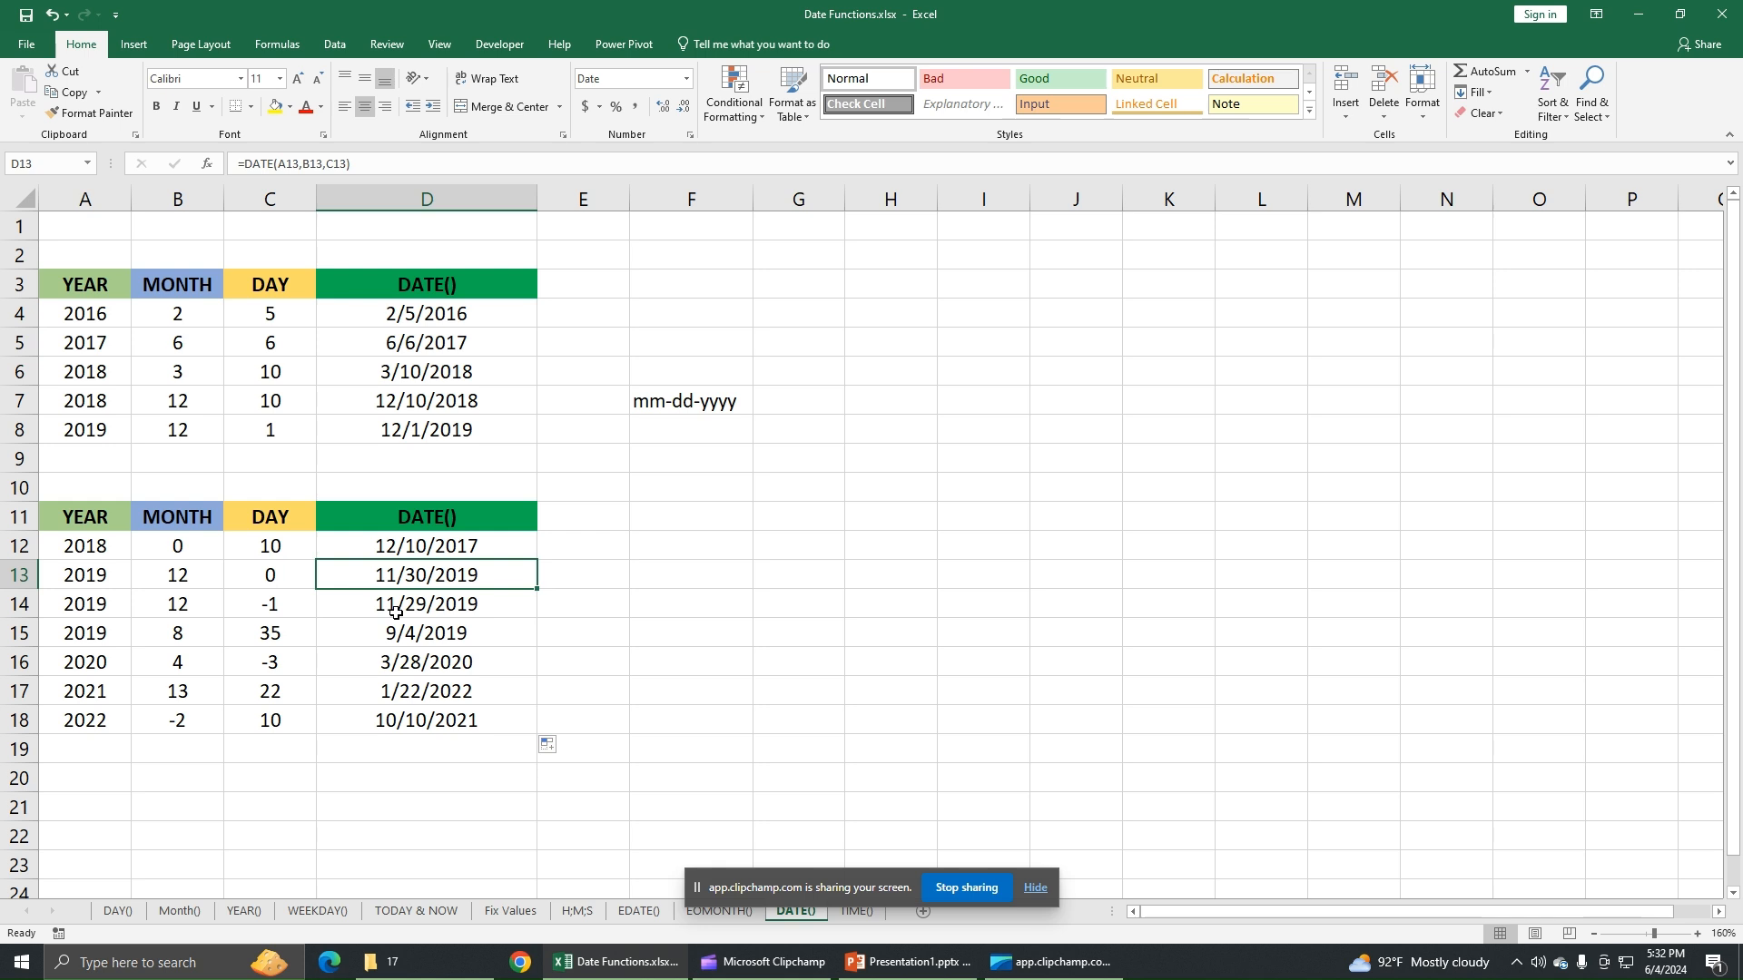
{"action": "left_click", "coordinate": [292, 578]}
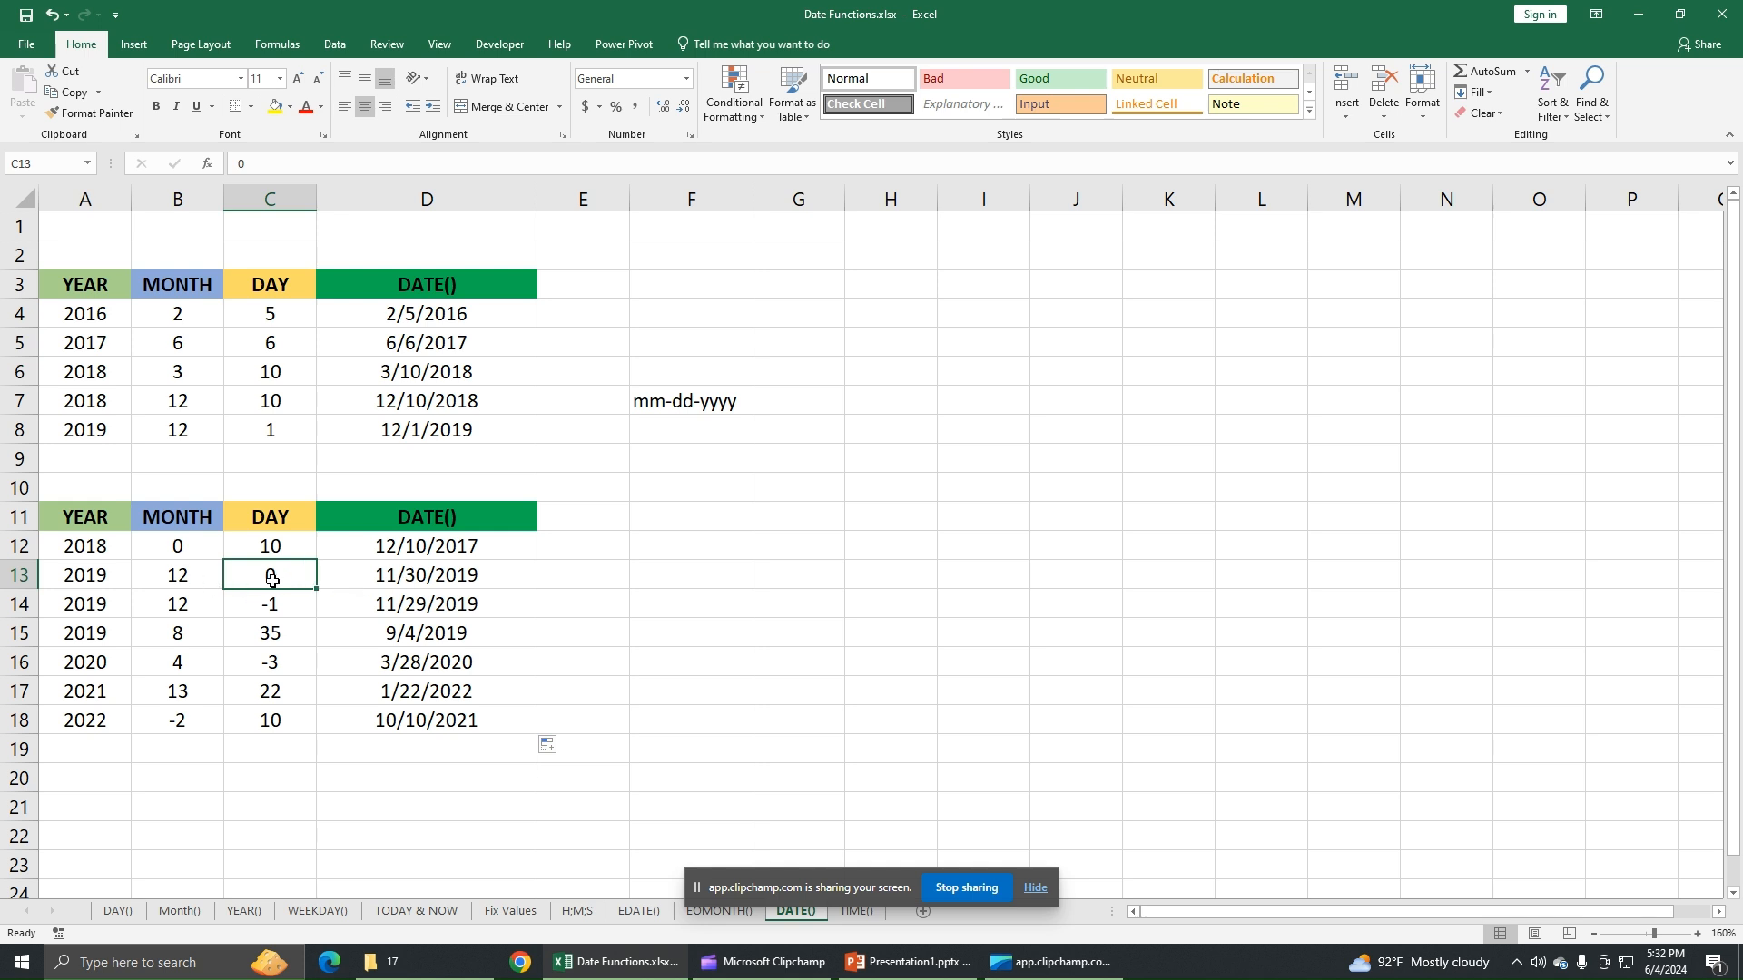
{"action": "left_click", "coordinate": [427, 599]}
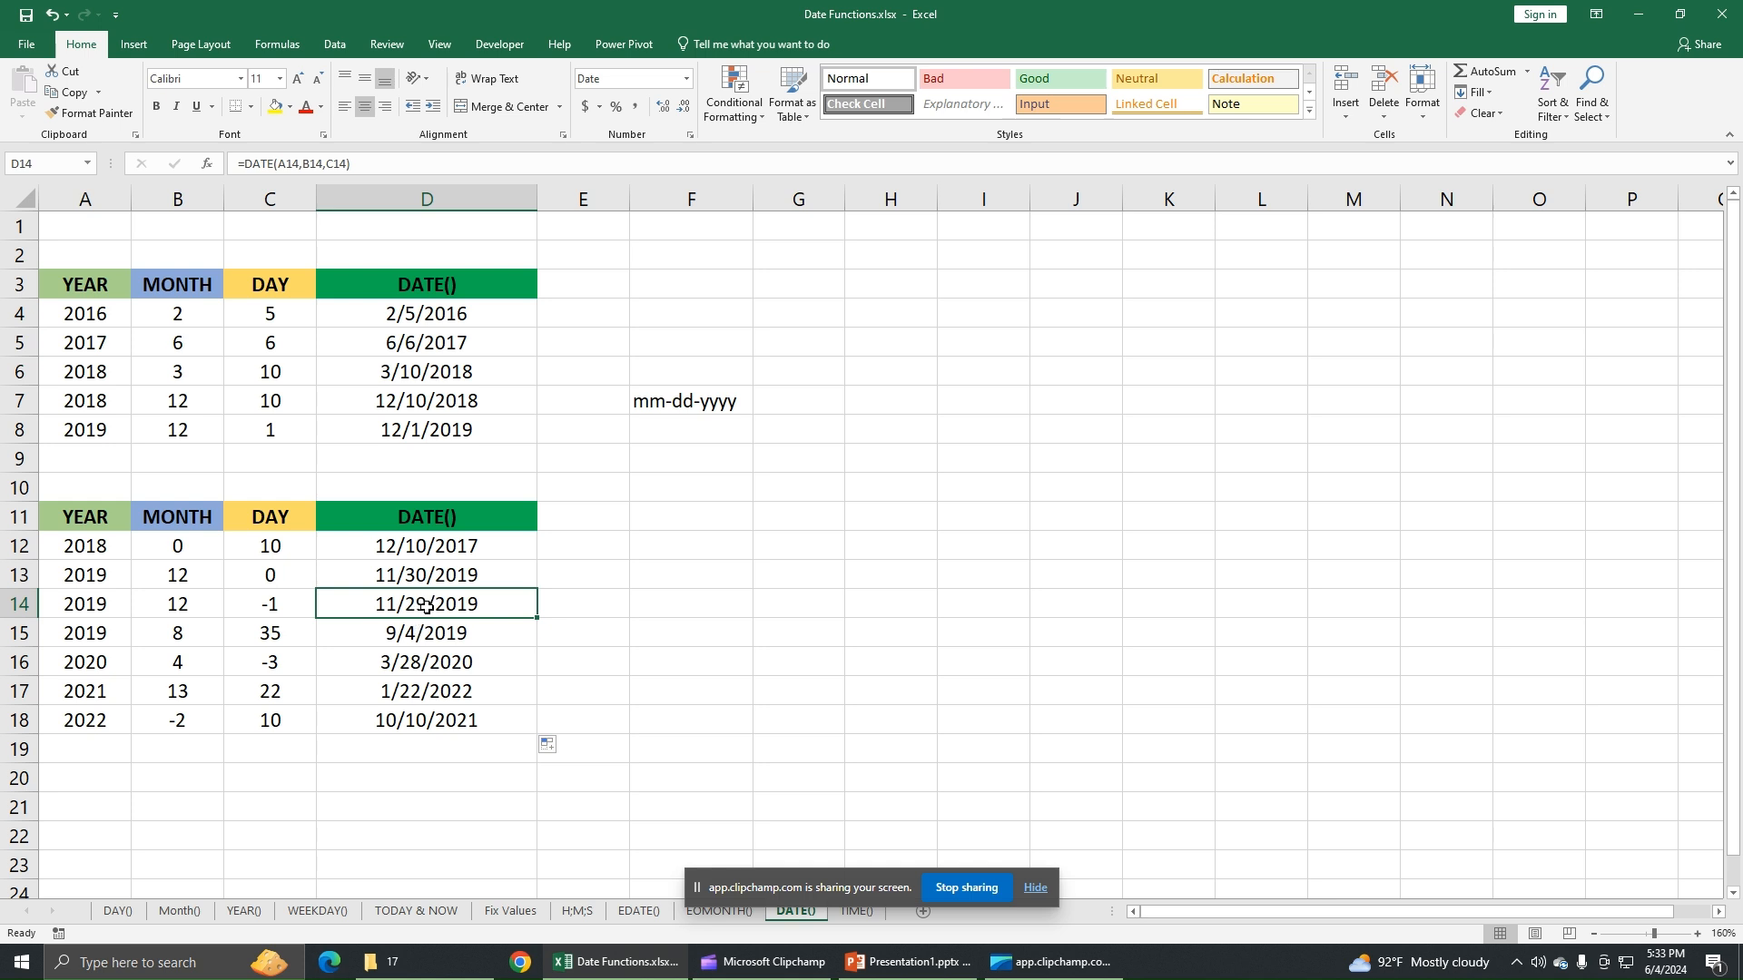
Examine how DATE handles overflowing and negative day or month values by comparing inputs and results in rows 15 to 18
{"action": "left_click", "coordinate": [406, 632]}
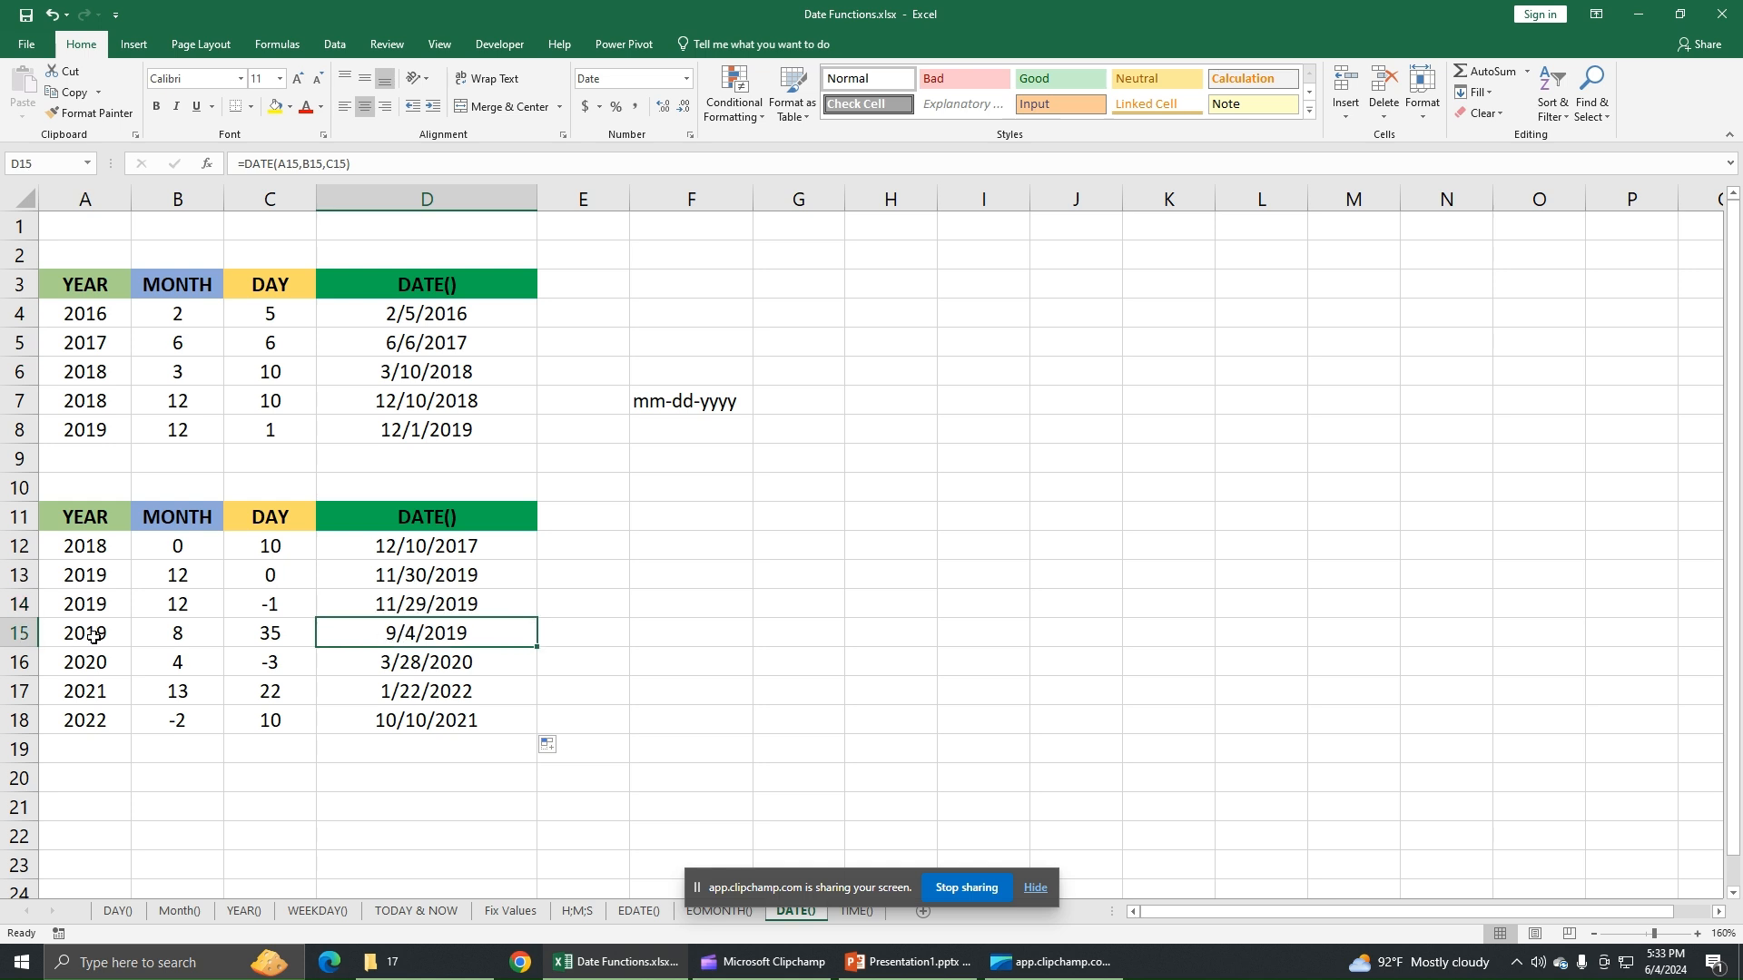
{"action": "left_click", "coordinate": [198, 633]}
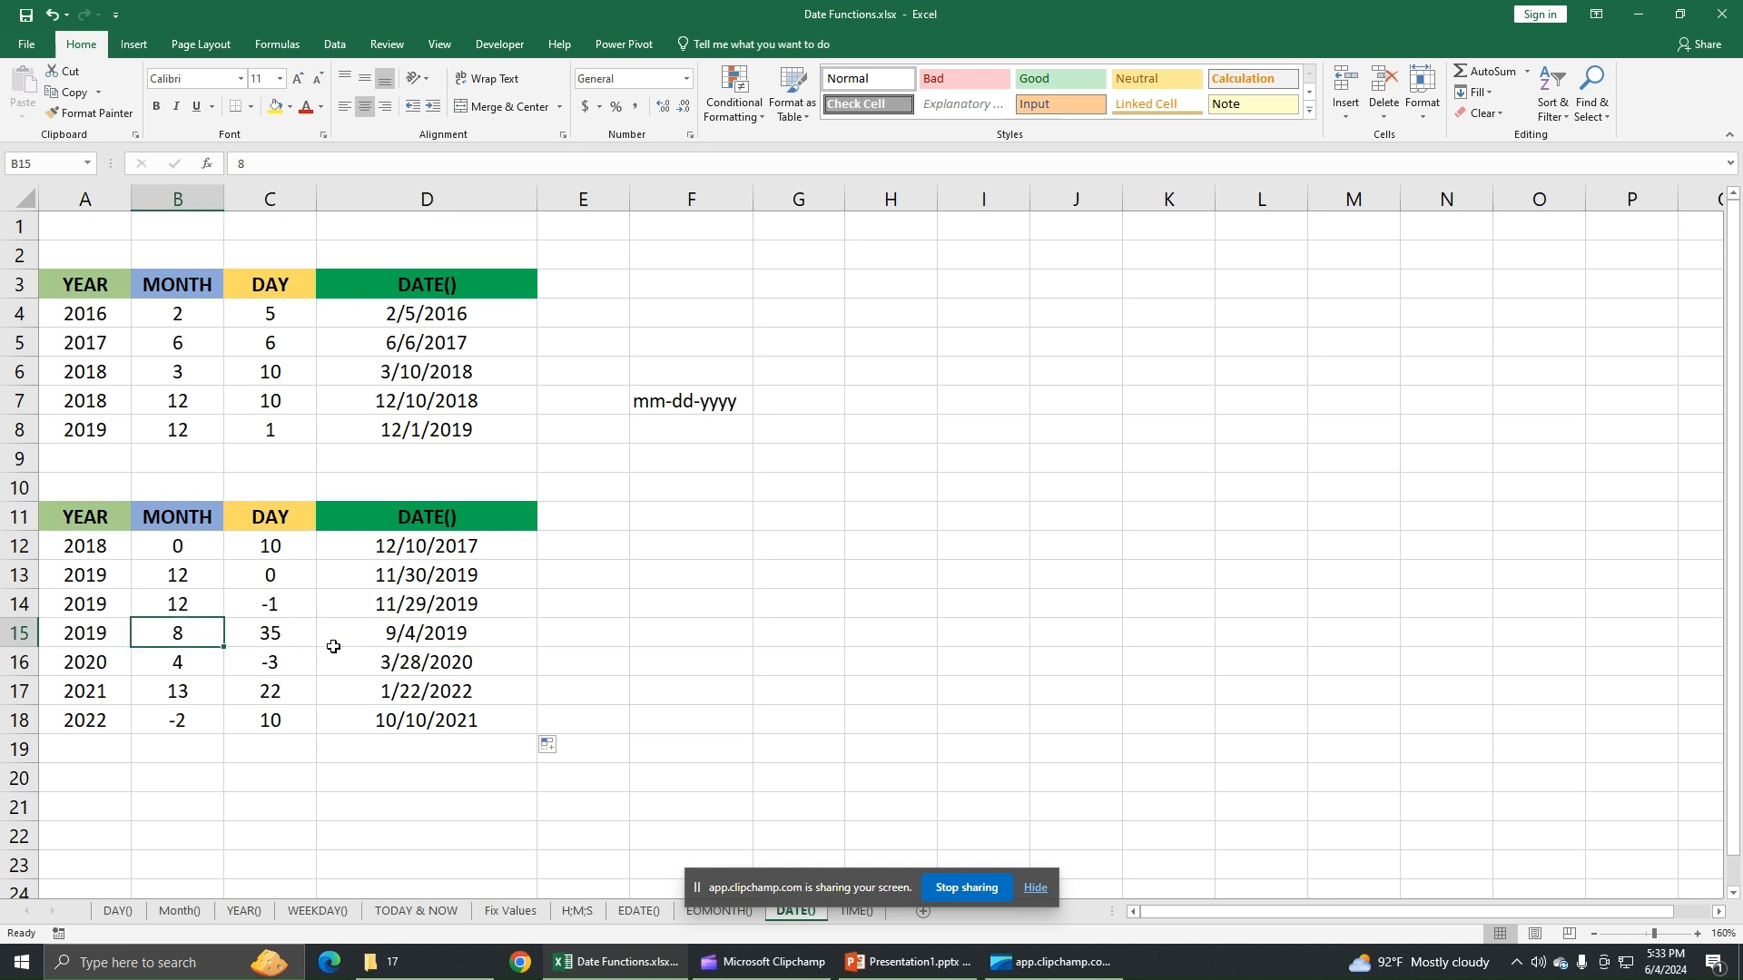
{"action": "left_click", "coordinate": [368, 637]}
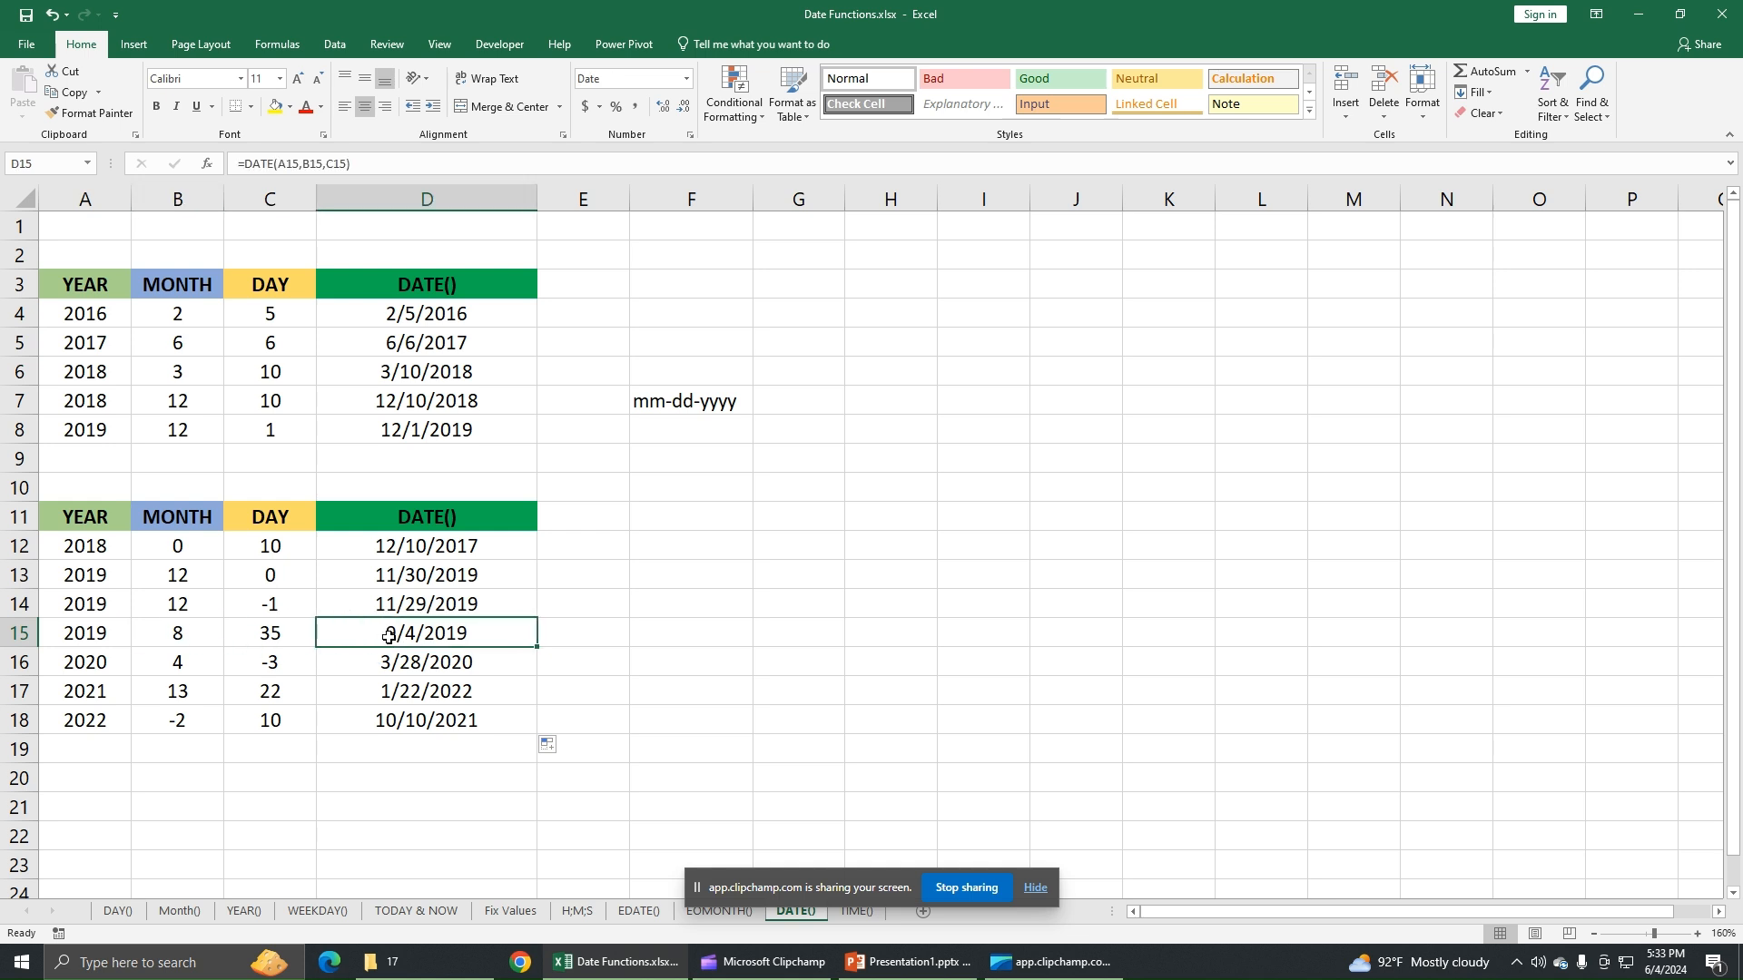
{"action": "left_click", "coordinate": [296, 645]}
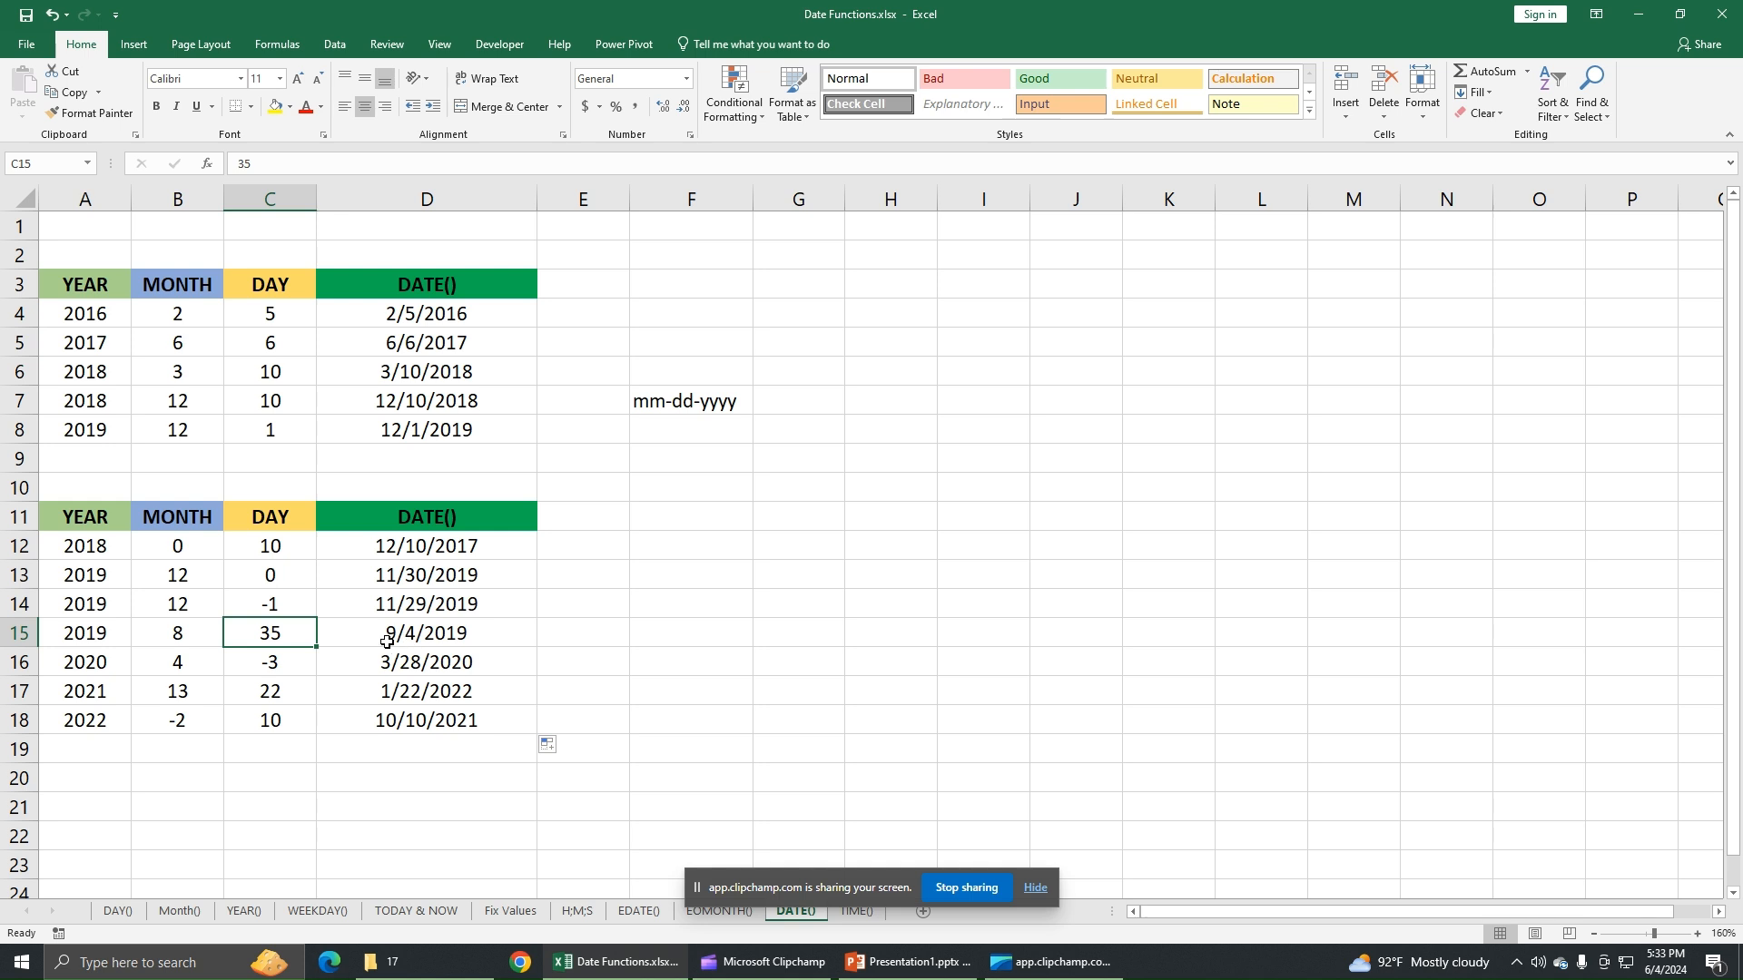
{"action": "left_click", "coordinate": [457, 632]}
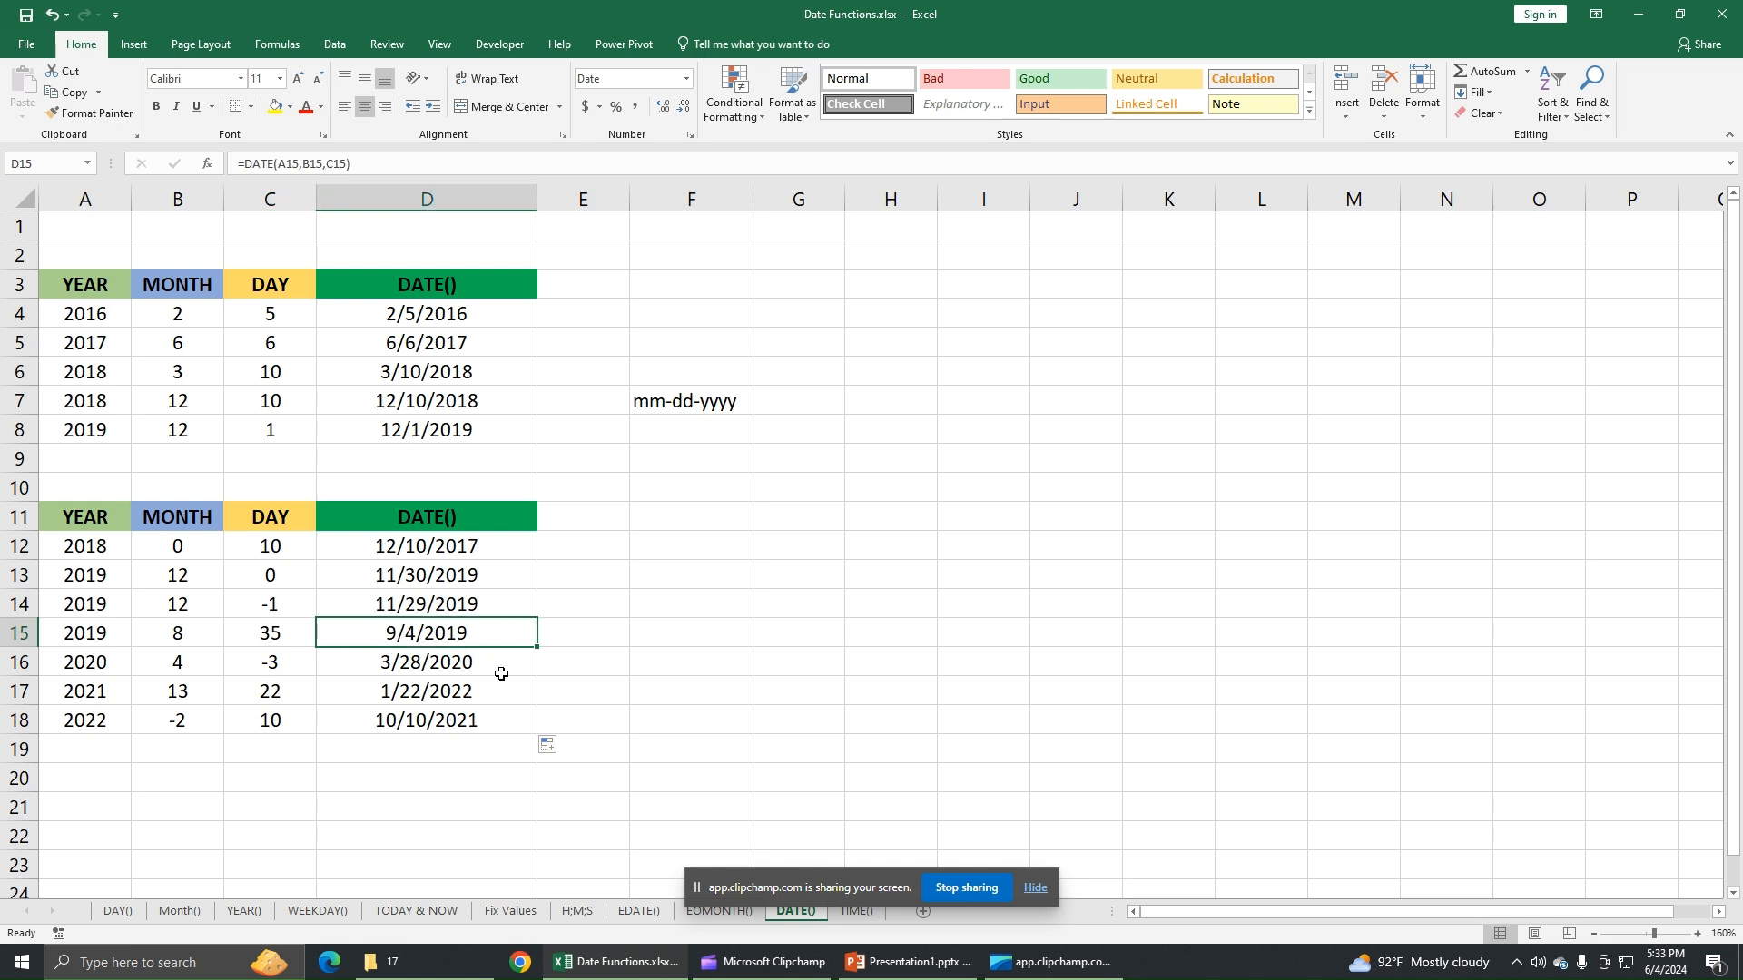
{"action": "left_click", "coordinate": [393, 667]}
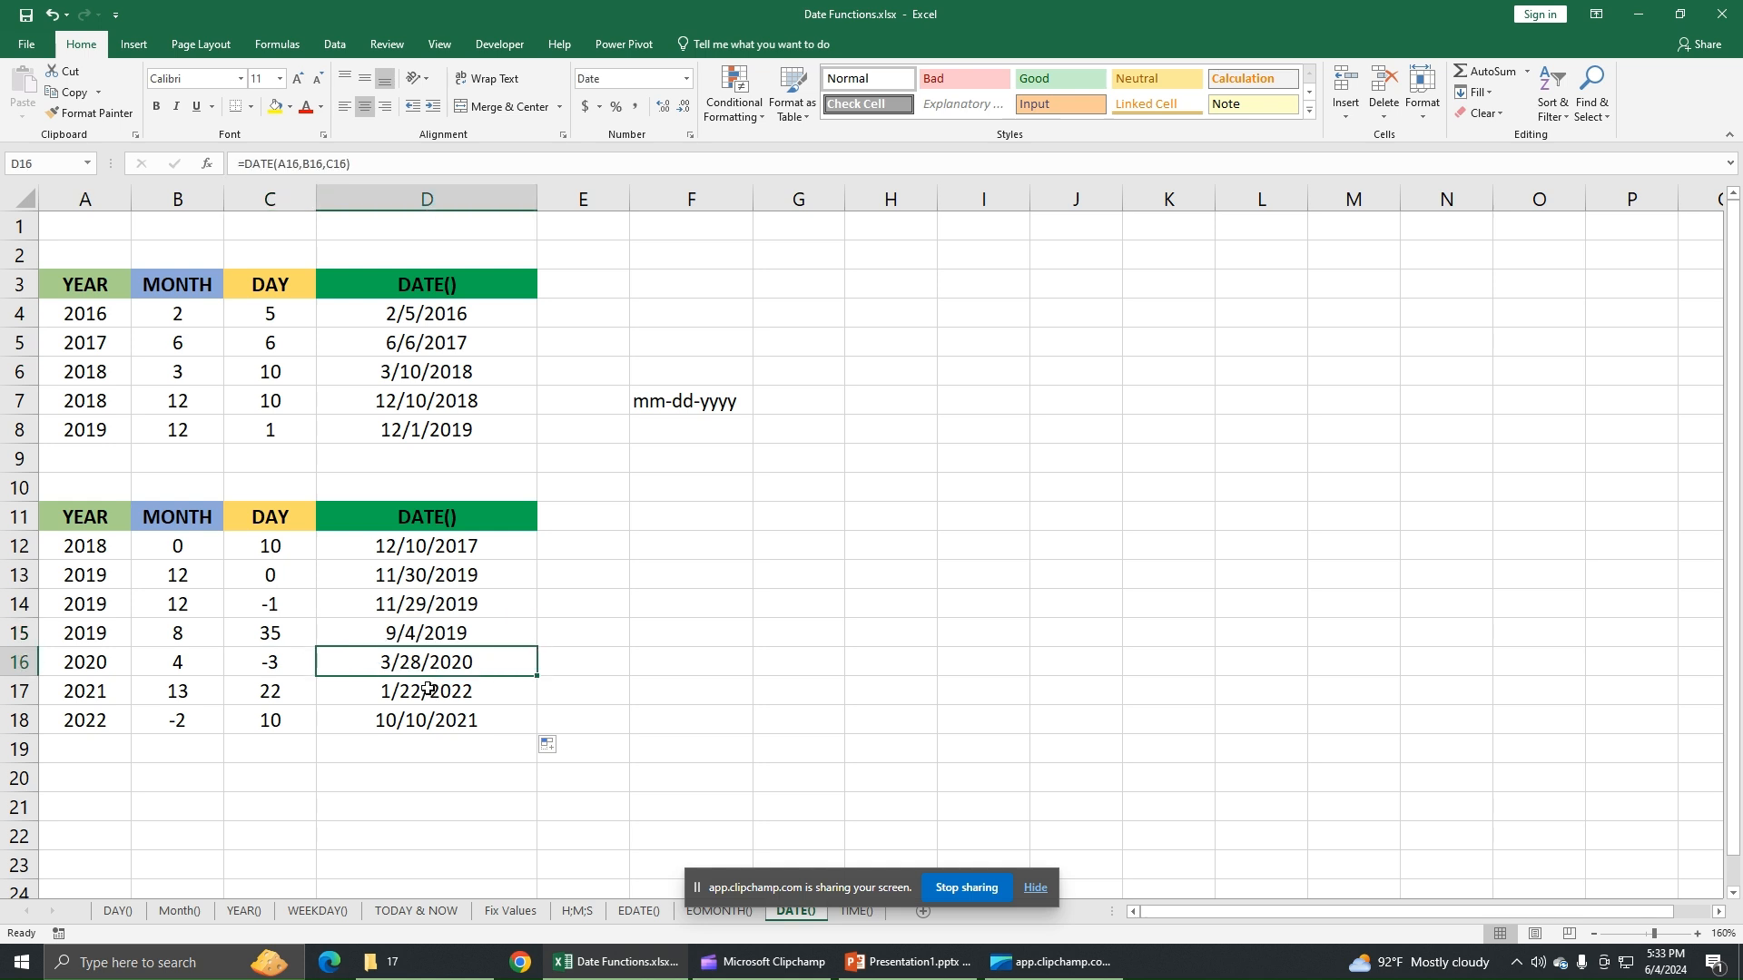
{"action": "left_click", "coordinate": [107, 667]}
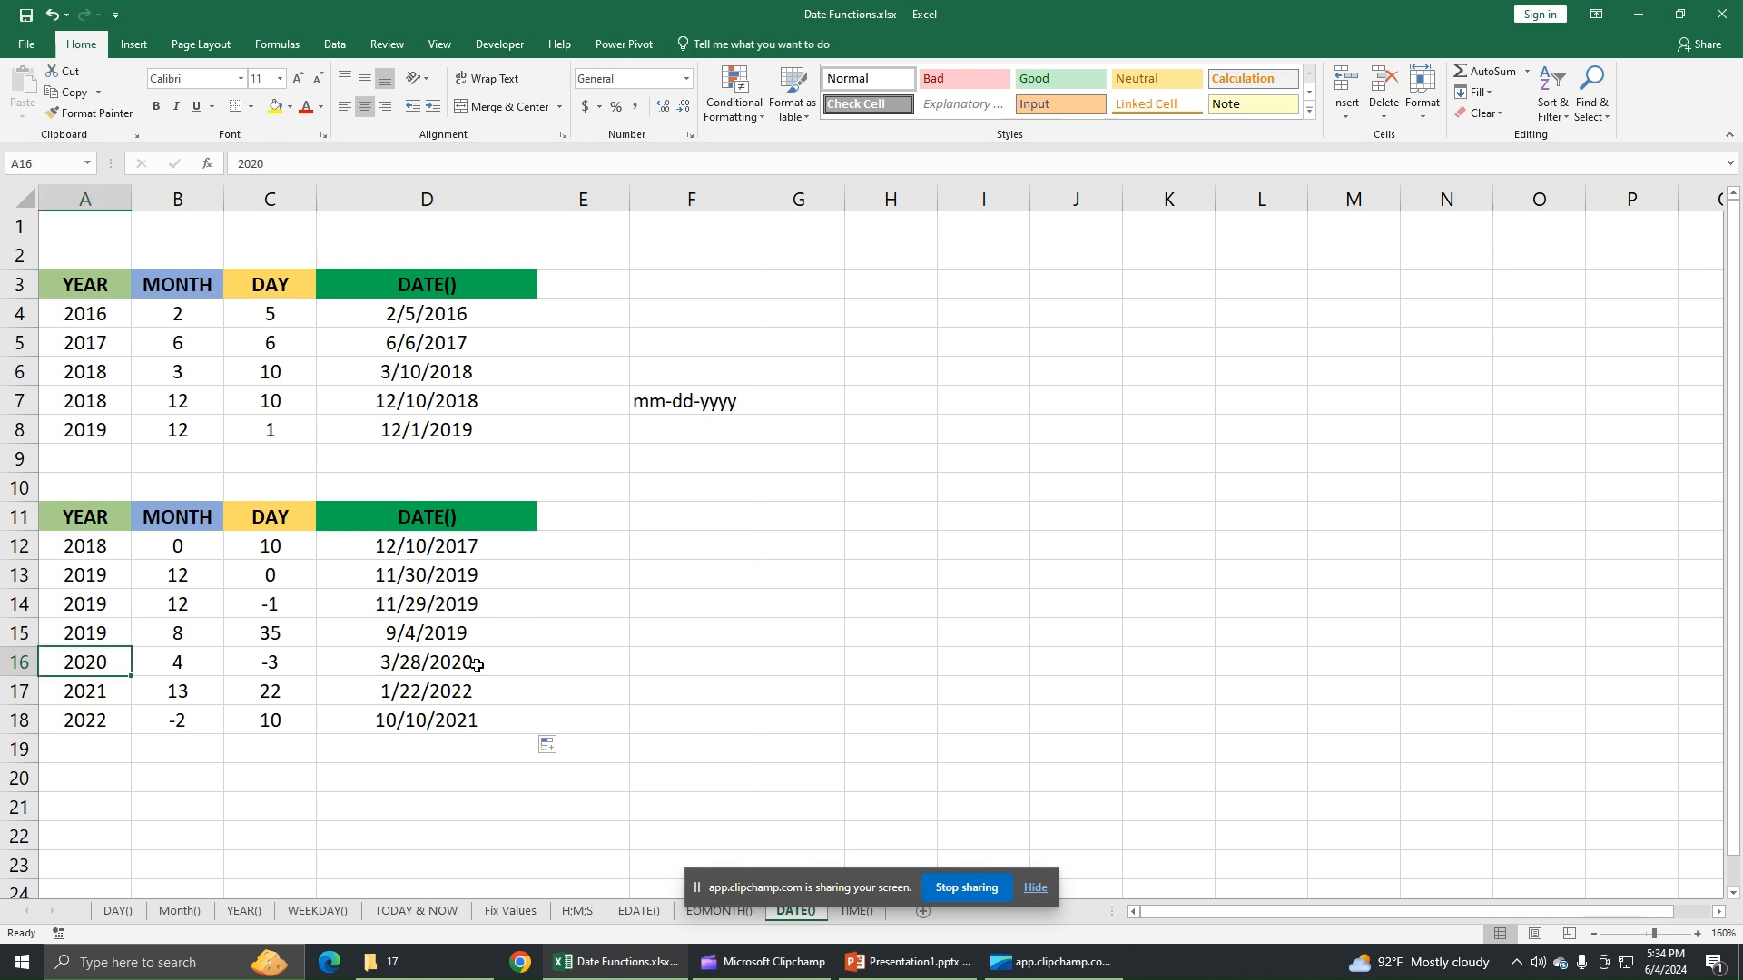
{"action": "left_click", "coordinate": [476, 665]}
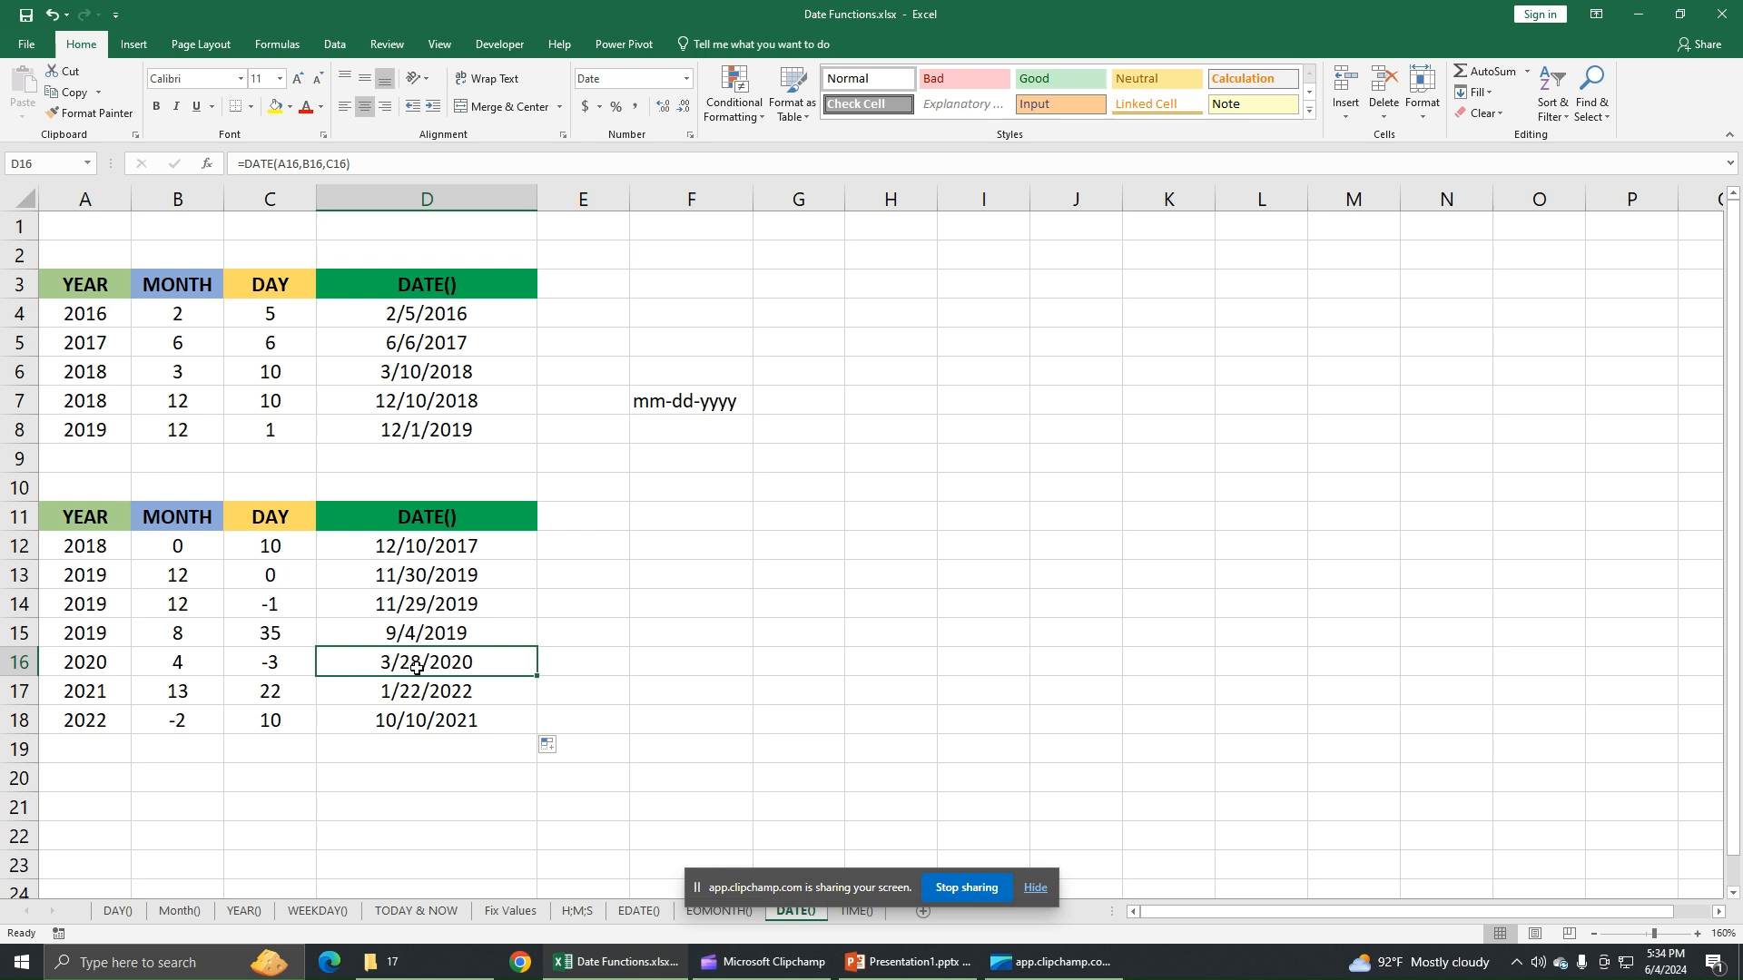
{"action": "left_click", "coordinate": [330, 689]}
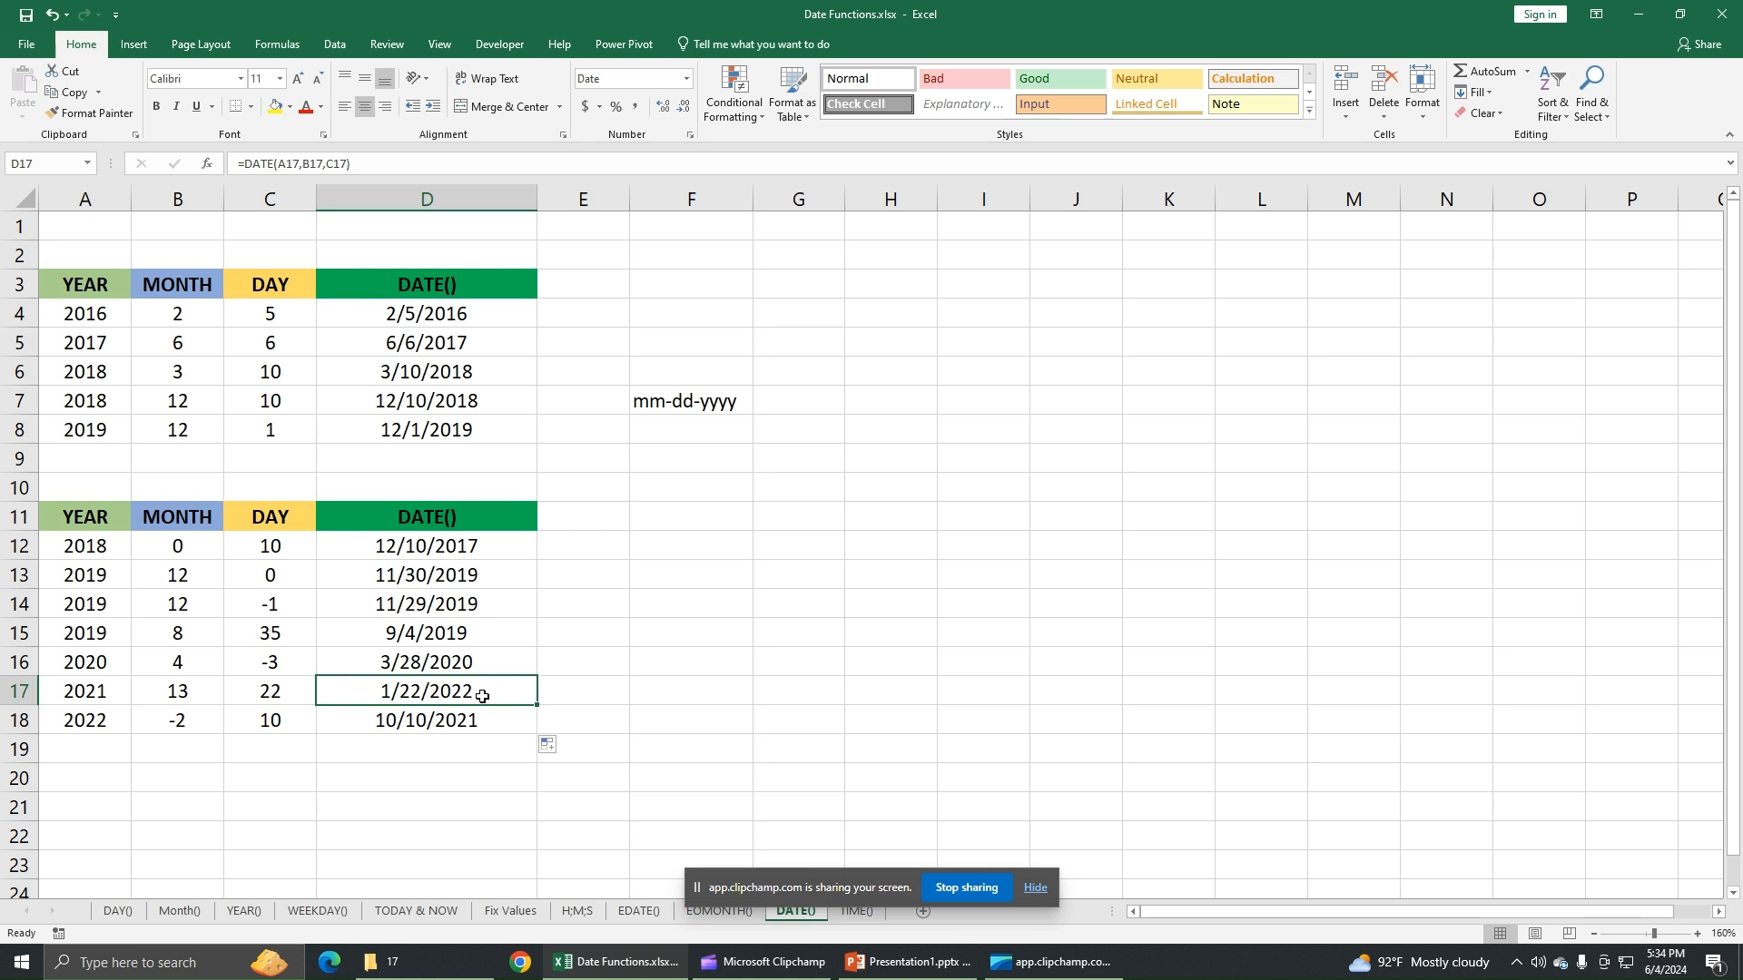
{"action": "left_click", "coordinate": [176, 694]}
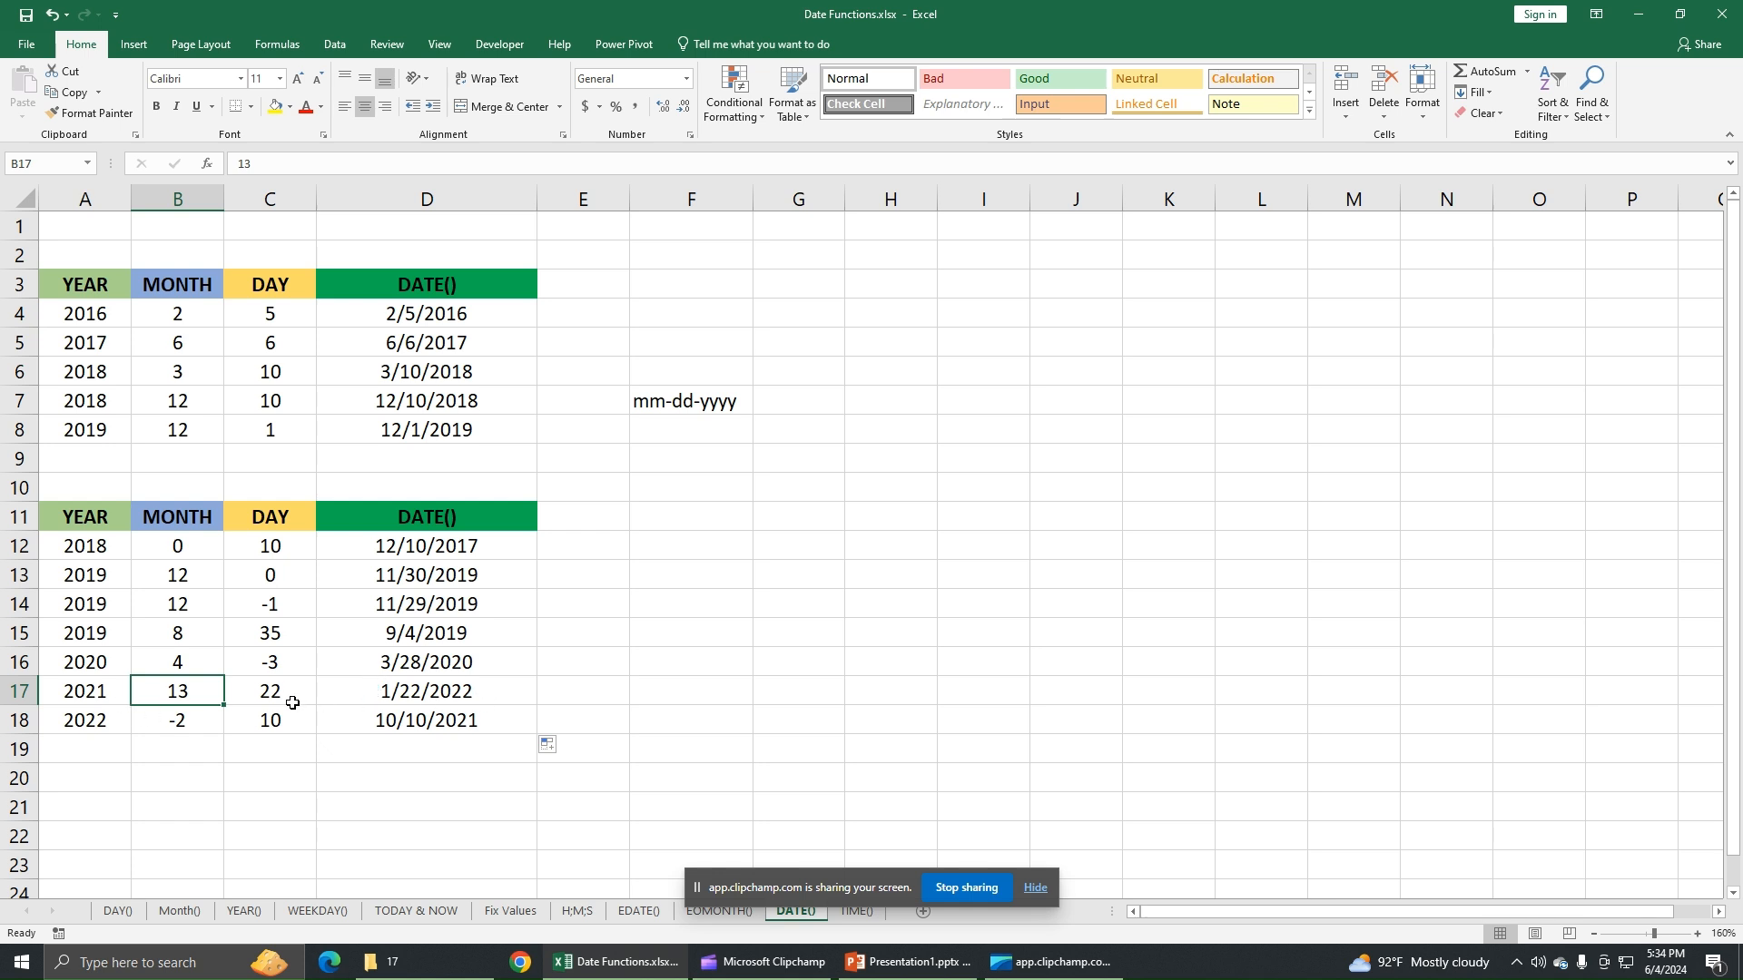
{"action": "left_click", "coordinate": [399, 726]}
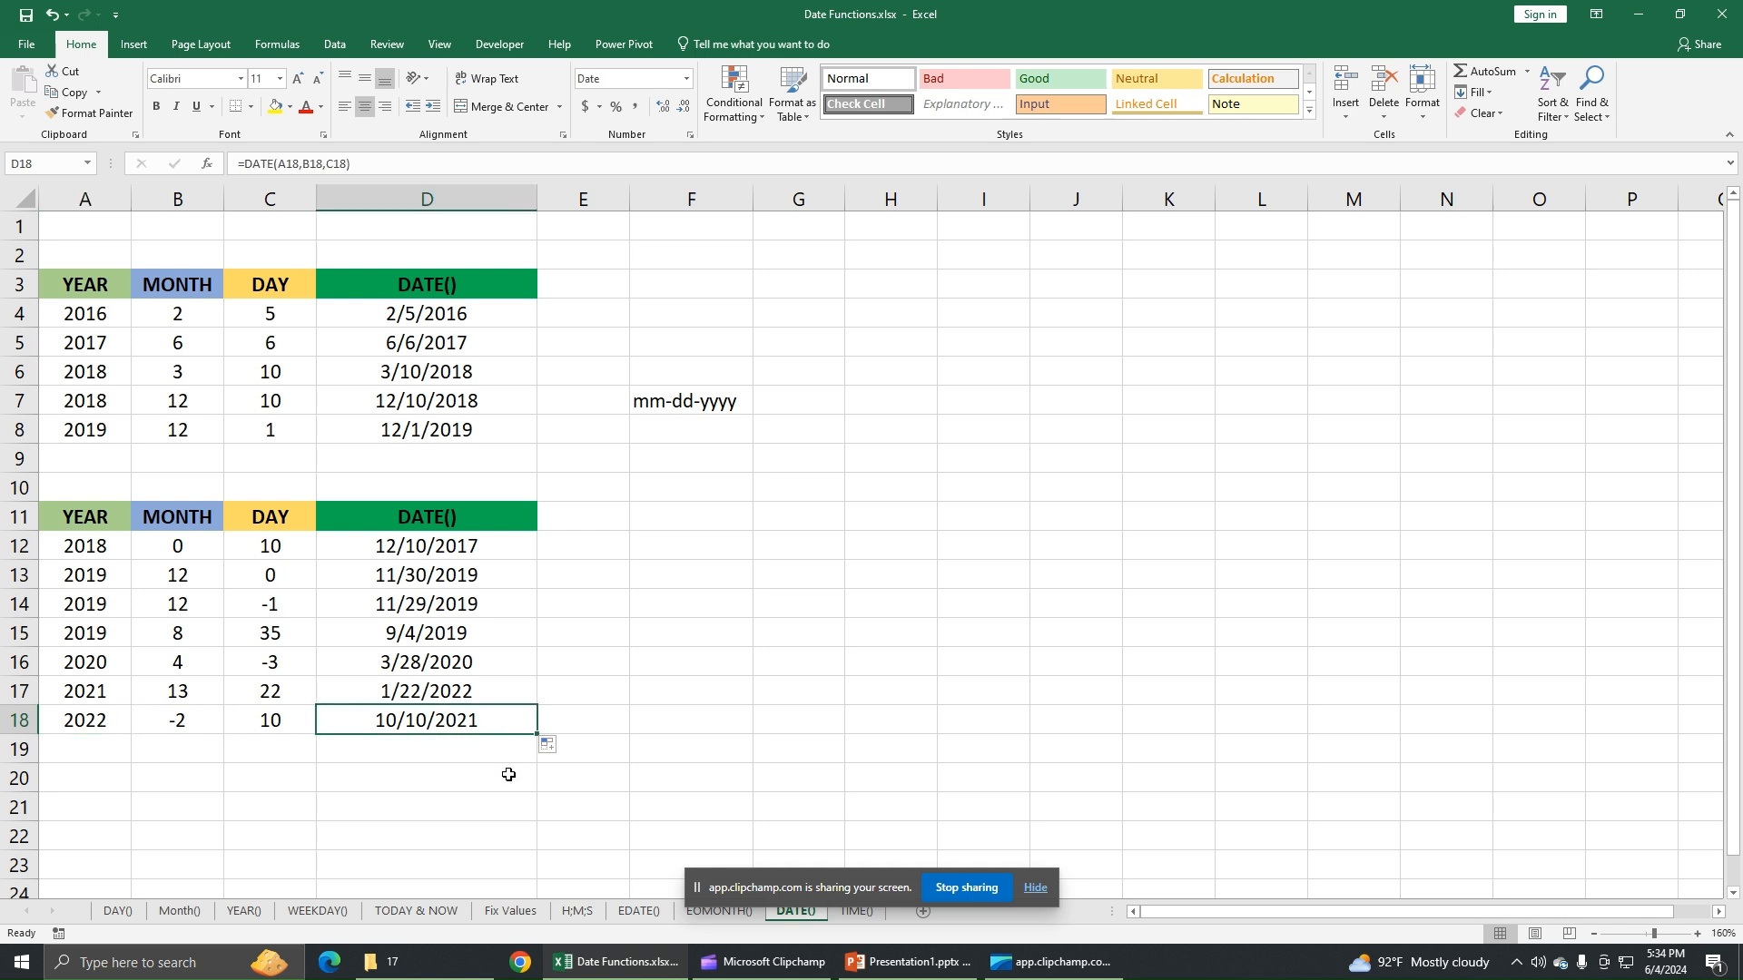
{"action": "left_click", "coordinate": [202, 731]}
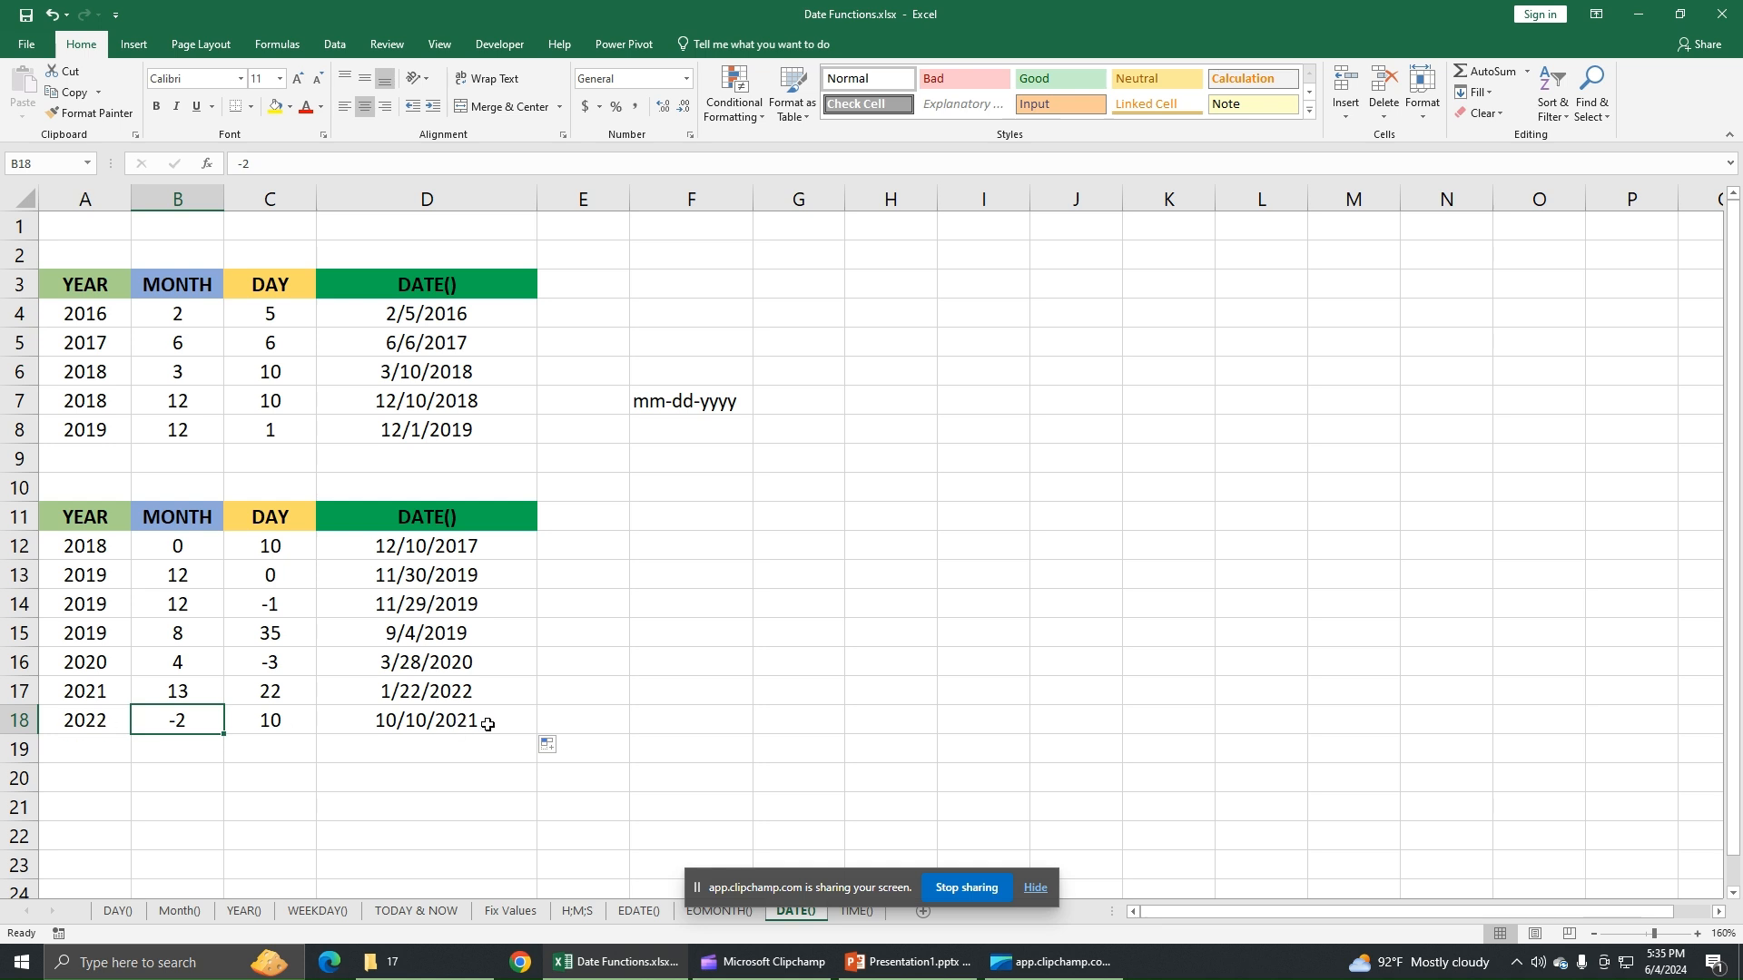
{"action": "left_click", "coordinate": [745, 710]}
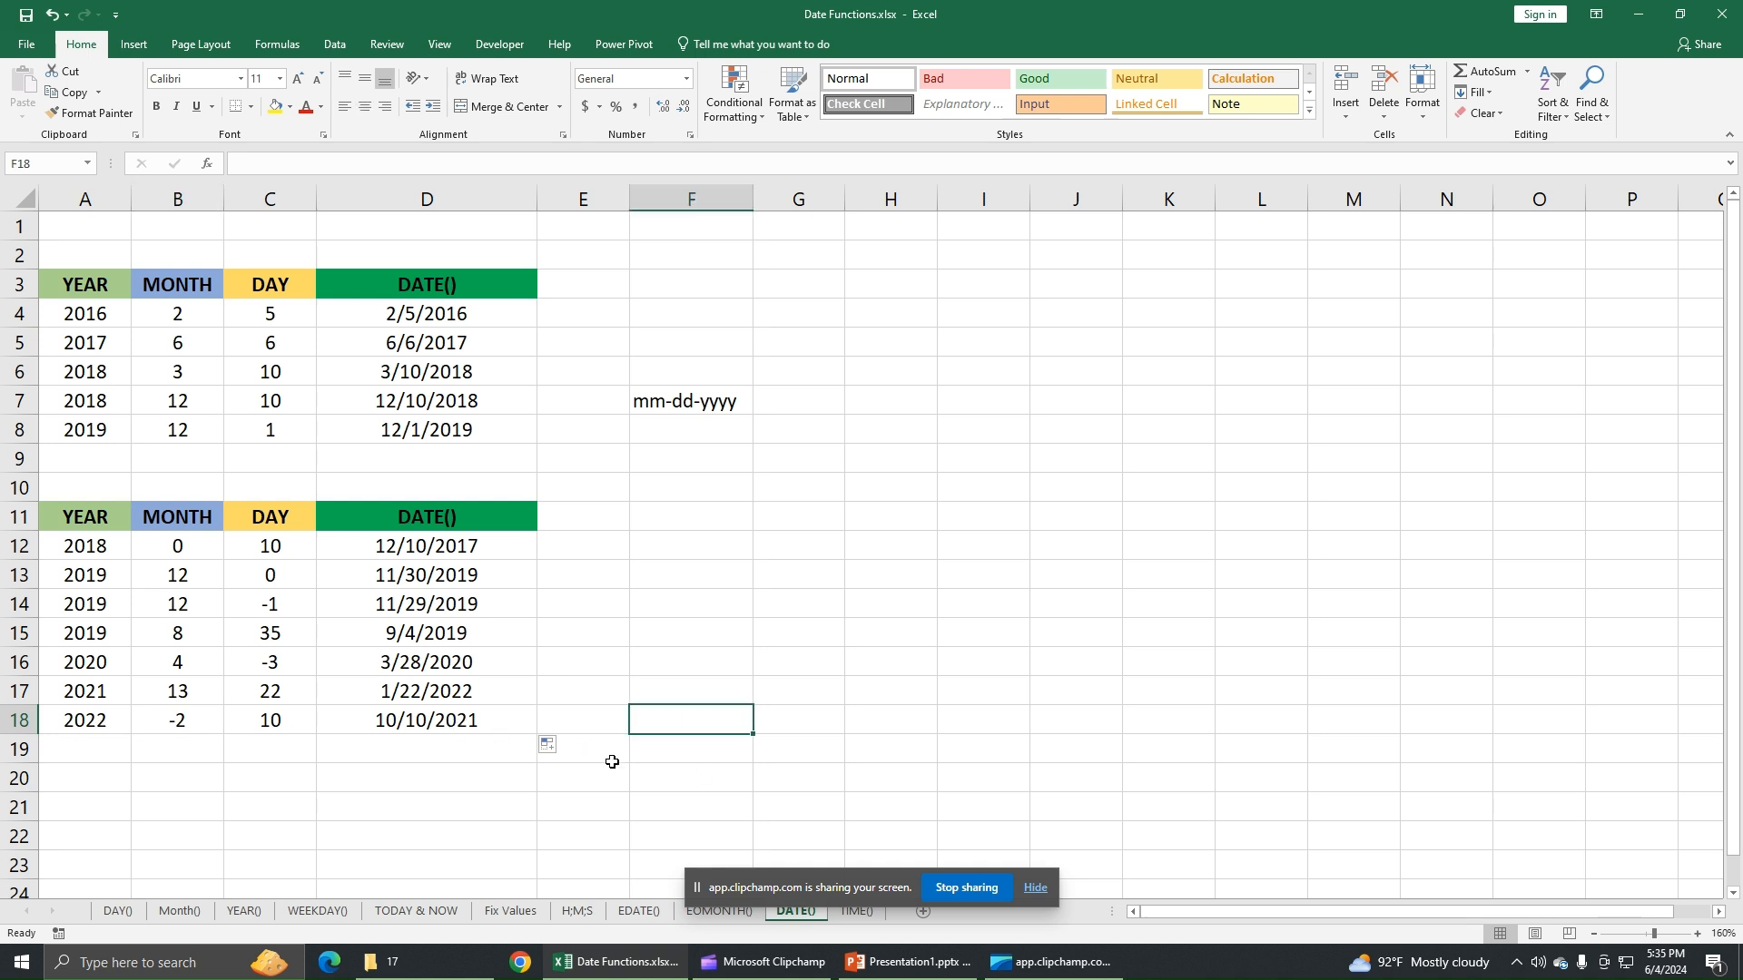